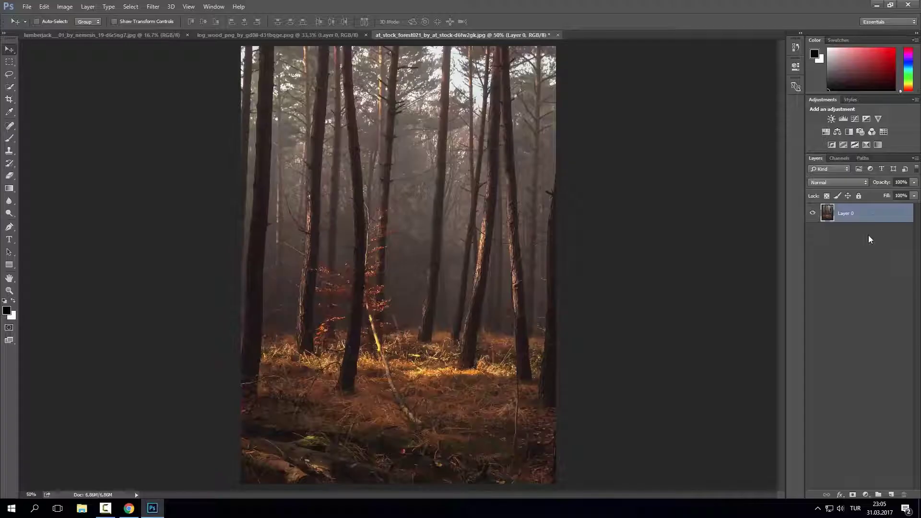
# - Duplicate the forest photo's Layer 0 into an identical copy with Ctrl+J
pyautogui.hotkey('ctrl', 'j')
# - Apply a Gaussian Blur to the forest copy and add a layer mask to it
pyautogui.click(153, 6)
pyautogui.click(309, 144)
pyautogui.moveTo(405, 263); pyautogui.dragTo(425, 263)
pyautogui.click(514, 133)
pyautogui.click(854, 494)
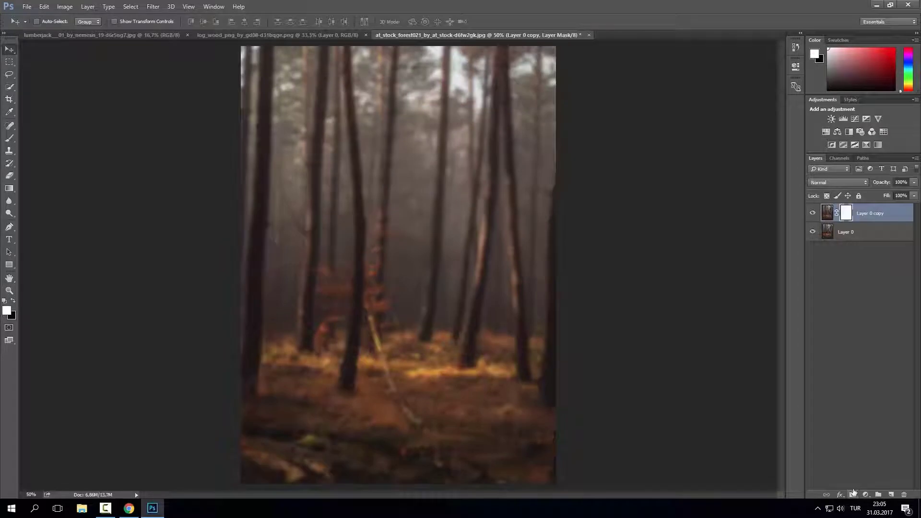
# - Set up a Neutral Density gradient with raised left-stop opacity to fade the mask
pyautogui.click(11, 190)
pyautogui.click(62, 22)
pyautogui.click(464, 139)
pyautogui.click(368, 229)
pyautogui.moveTo(422, 275); pyautogui.dragTo(446, 287)
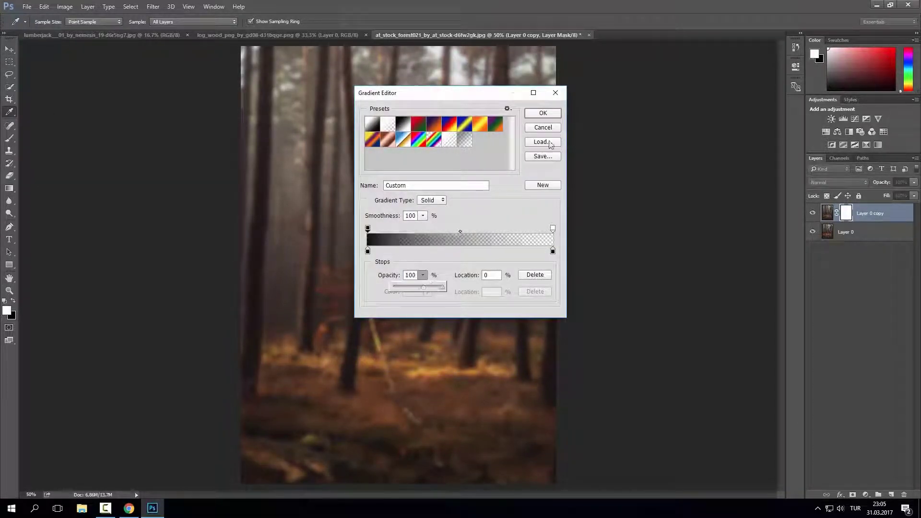
pyautogui.click(543, 113)
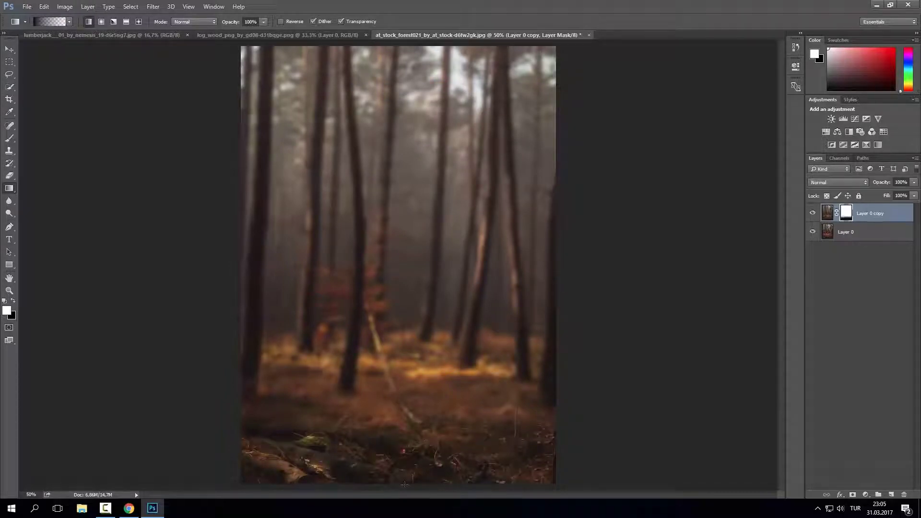
pyautogui.click(12, 48)
pyautogui.click(101, 35)
pyautogui.click(475, 35)
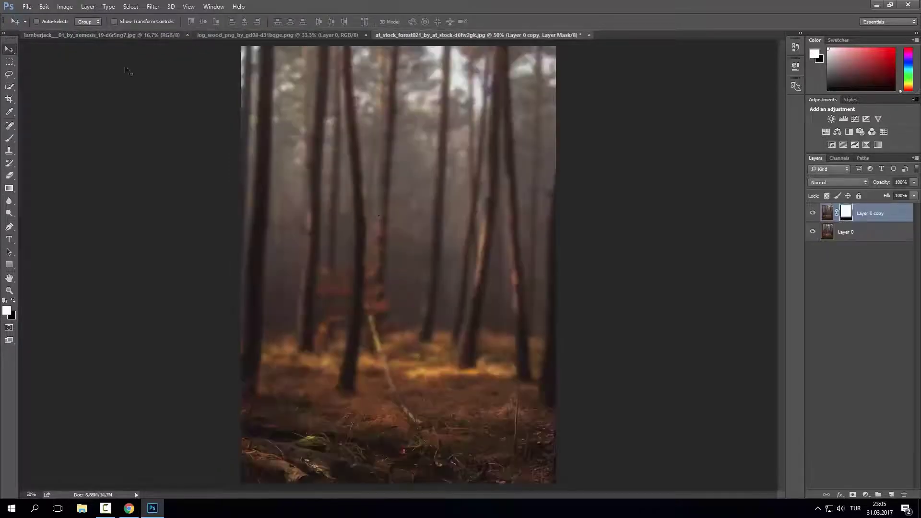
# - Set the foreground colour to orange #f47d35 and size the soft brush to 2000 px
pyautogui.press('i')
pyautogui.click(7, 310)
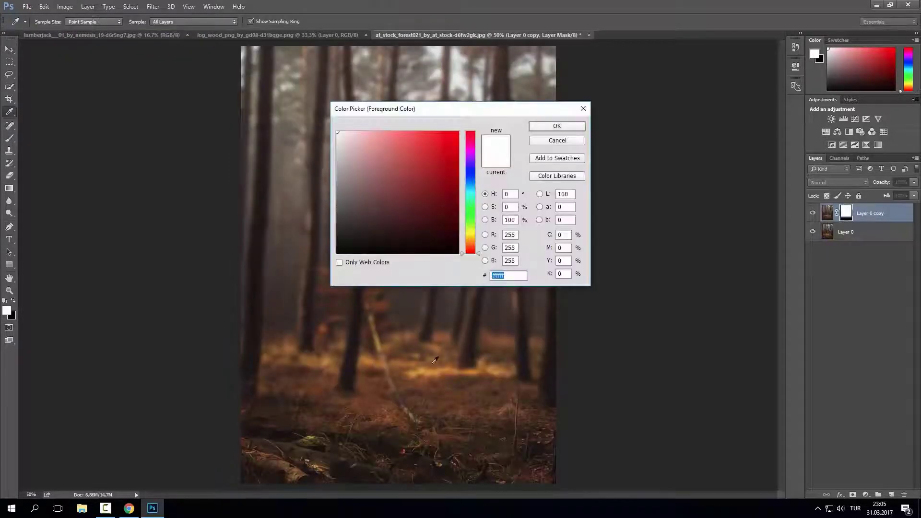
pyautogui.write('f47d35')
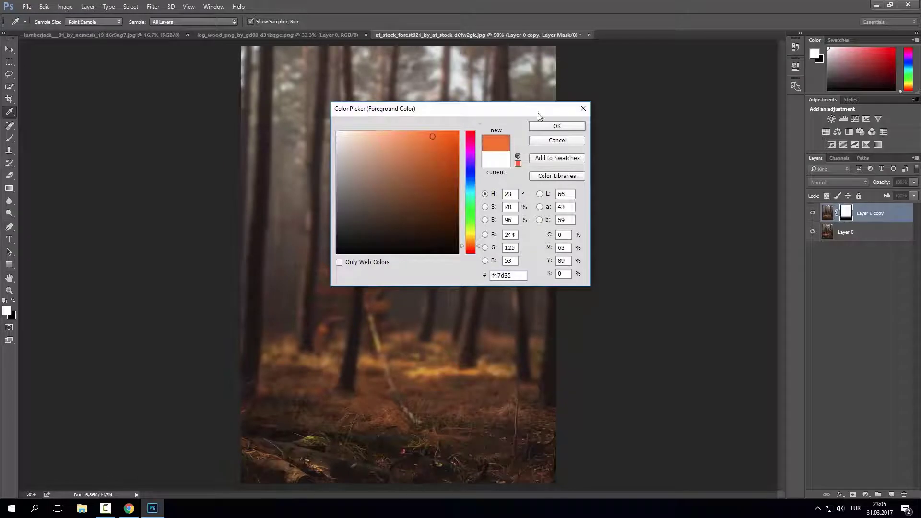
pyautogui.click(532, 126)
pyautogui.press('b')
pyautogui.rightClick(377, 167)
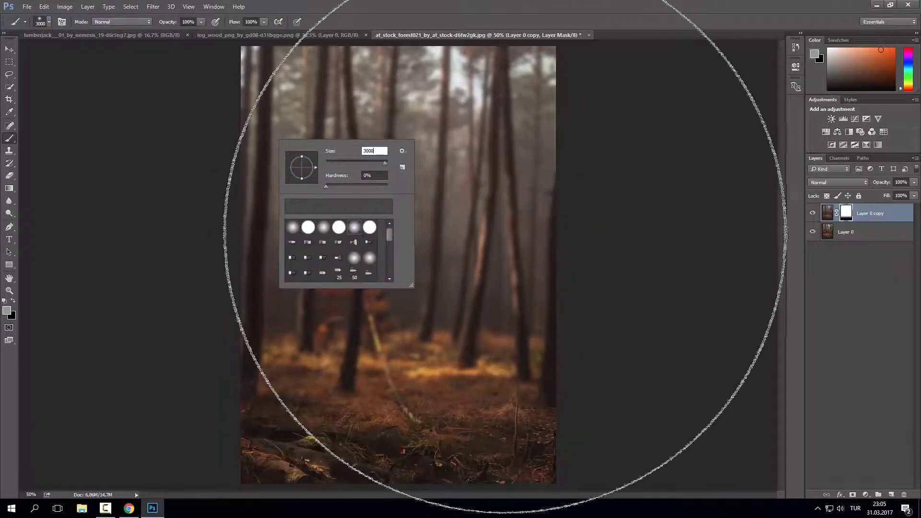
pyautogui.write('300')
pyautogui.press('Return')
# - Paint a large soft orange glow over the forest's left side on a new layer
pyautogui.press('d')
pyautogui.click(891, 495)
pyautogui.click(272, 288)
pyautogui.hotkey('ctrl', 'z')
pyautogui.click(7, 310)
pyautogui.click(458, 134)
pyautogui.press('Return')
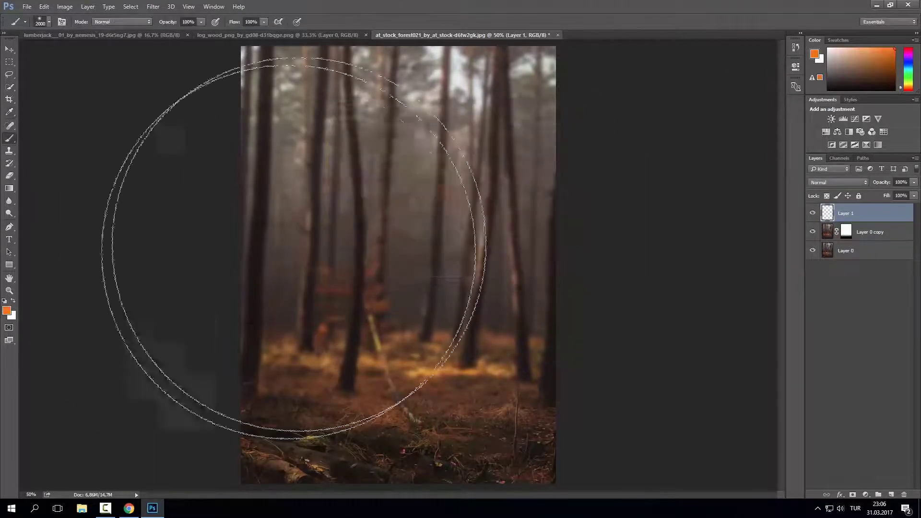
pyautogui.click(283, 248)
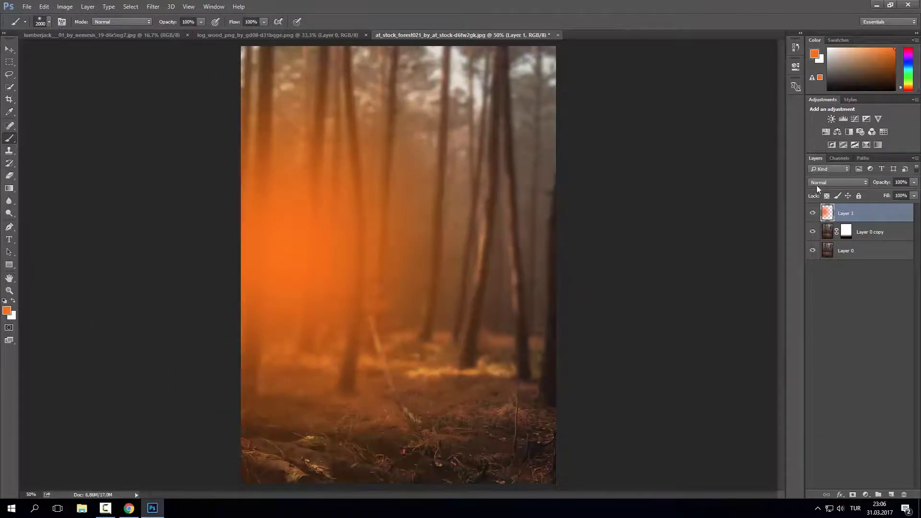
# - Set the glow layer to Screen blend mode at 53% opacity
pyautogui.click(817, 185)
pyautogui.scroll(-8, 820, 181)
pyautogui.click(914, 182)
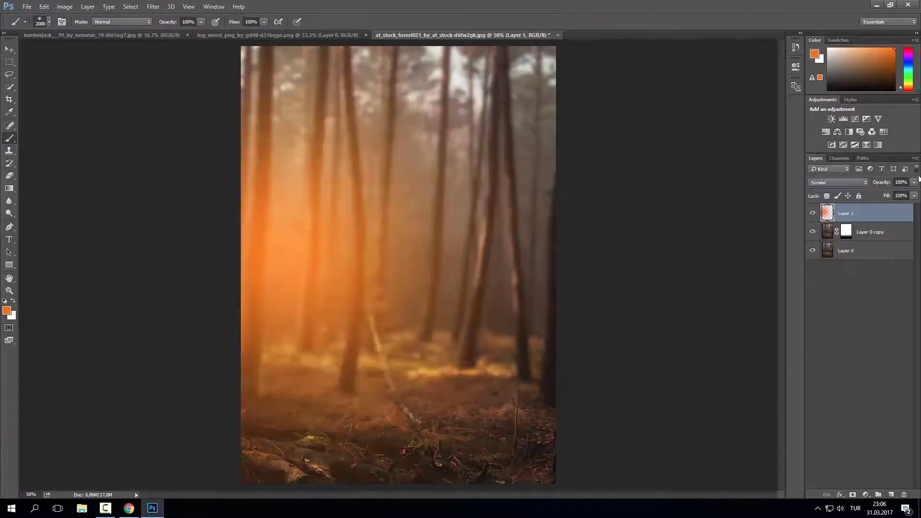
pyautogui.moveTo(894, 191); pyautogui.dragTo(891, 192)
# - Select the lumberjack, his legs, boots, raised hands and axe with Quick Selection
pyautogui.press('v')
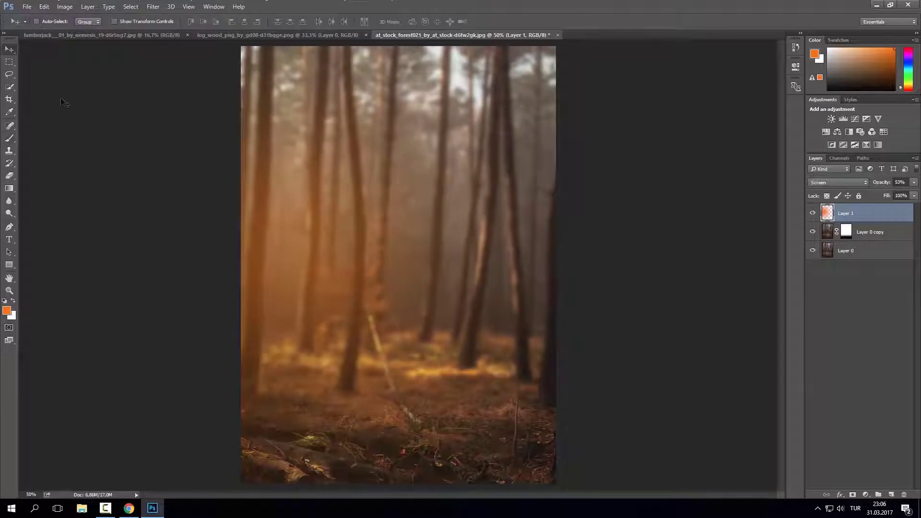
pyautogui.click(278, 35)
pyautogui.click(91, 35)
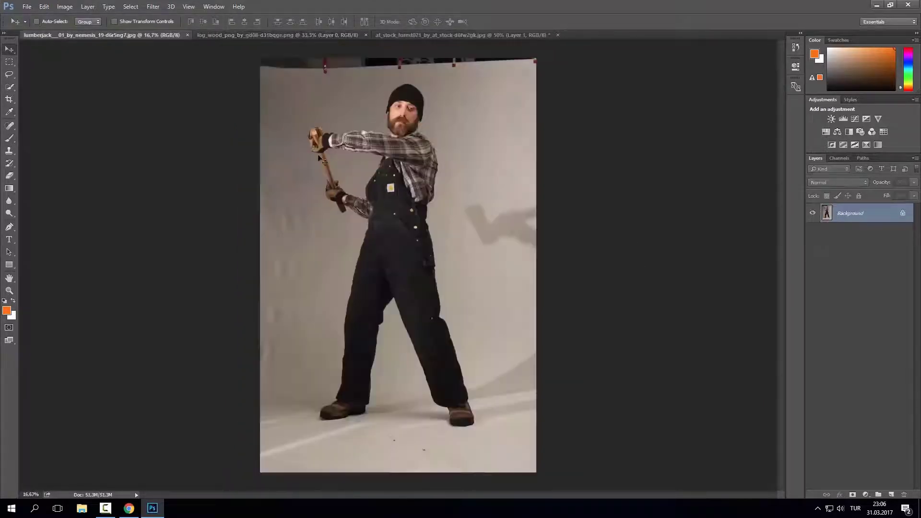
pyautogui.click(10, 88)
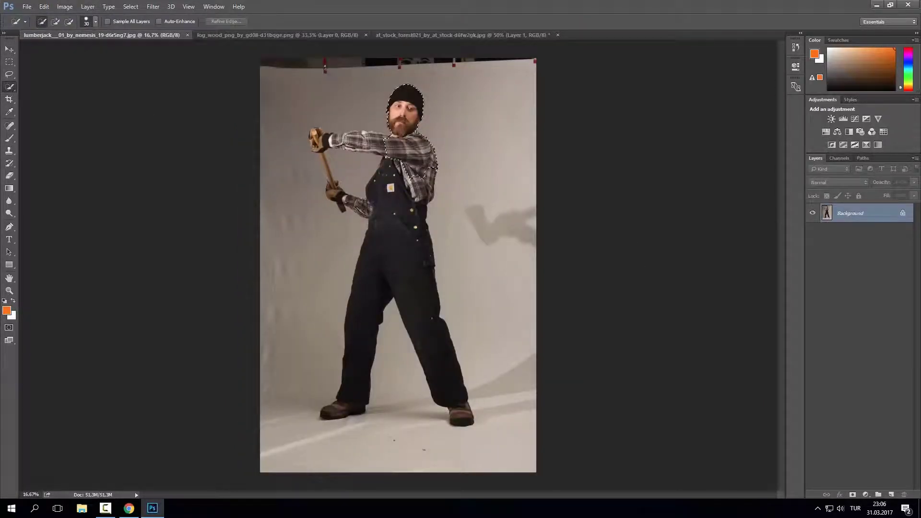
pyautogui.moveTo(424, 287); pyautogui.dragTo(458, 413)
pyautogui.moveTo(336, 194); pyautogui.dragTo(314, 136)
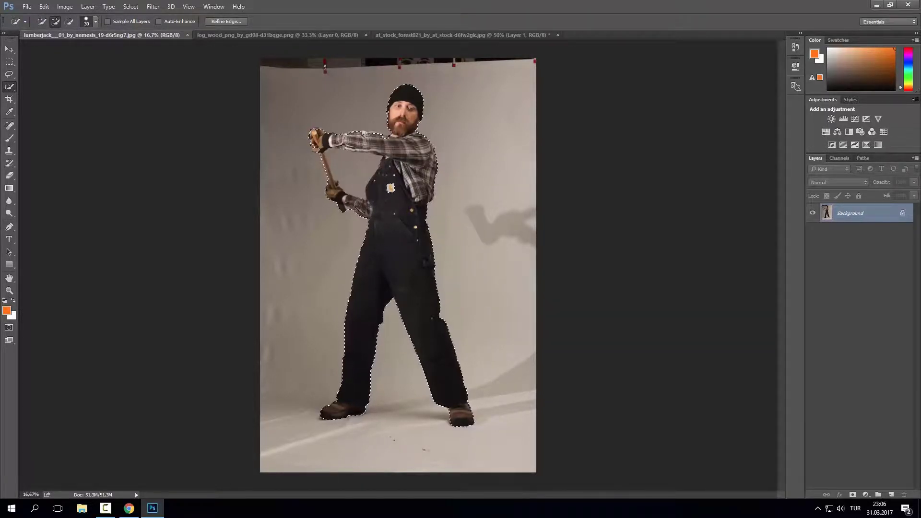
pyautogui.press('alt')
pyautogui.scroll(2, 369, 144)
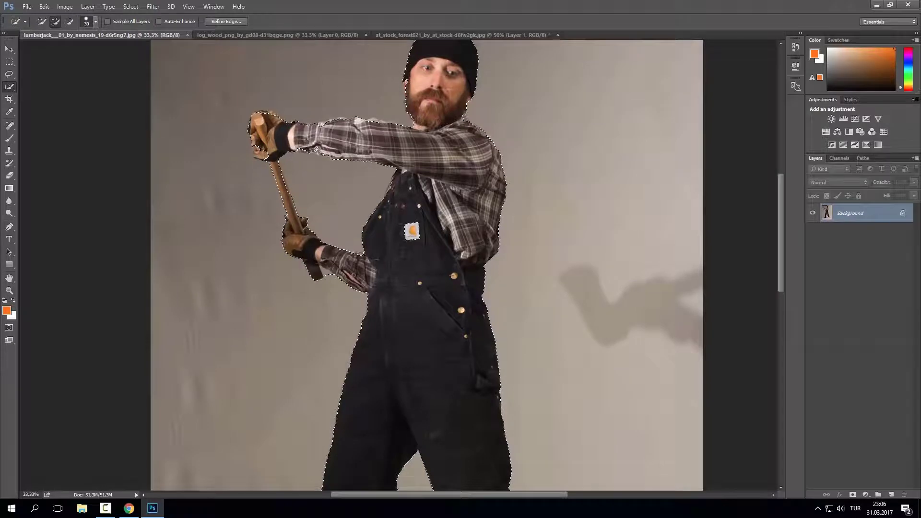
# - Refine the selection's edges and mask away the studio background
pyautogui.click(226, 22)
pyautogui.hotkey('ctrl', '-')
pyautogui.click(520, 325)
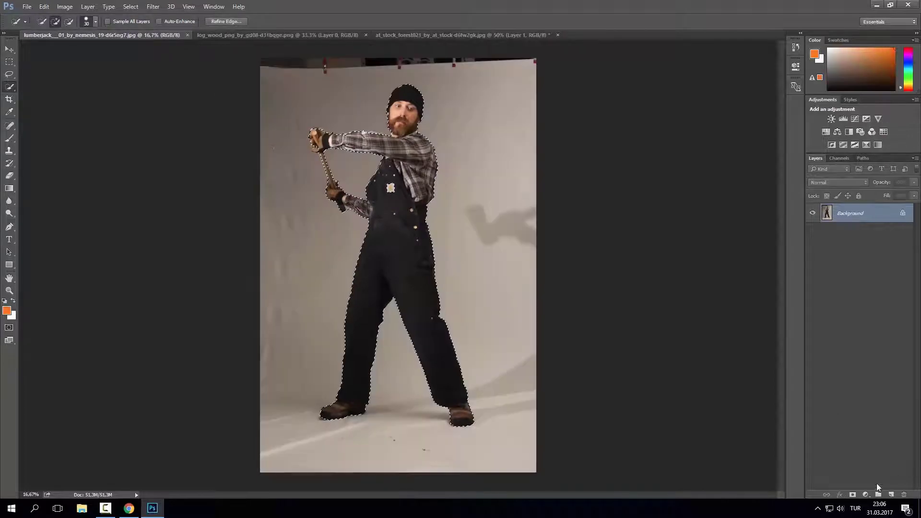
pyautogui.click(852, 494)
# - Set a small black brush for the mask and test it on the nose, then undo
pyautogui.scroll(2, 406, 110)
pyautogui.scroll(4, 406, 110)
pyautogui.press('b')
pyautogui.rightClick(336, 237)
pyautogui.moveTo(389, 257); pyautogui.dragTo(379, 259)
pyautogui.press('x')
pyautogui.click(360, 243)
pyautogui.hotkey('ctrl', 'z')
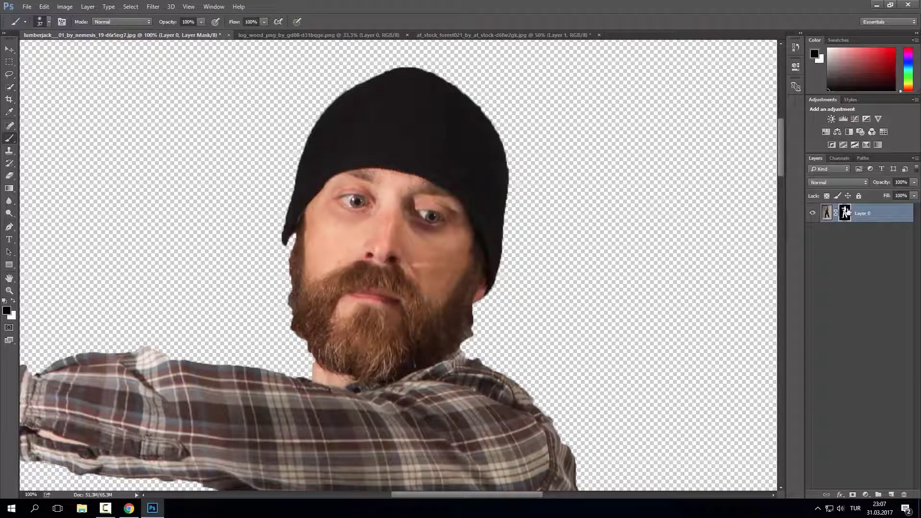
# - Paint back the face edge near the ear and erase the grey smudge beside the beard with a 35 px eraser
pyautogui.moveTo(290, 231); pyautogui.dragTo(283, 271)
pyautogui.hotkey('ctrl', 'z')
pyautogui.press('x')
pyautogui.moveTo(288, 235)
pyautogui.mouseDown()
pyautogui.moveTo(299, 260)
pyautogui.moveTo(288, 336)
pyautogui.moveTo(315, 393)
pyautogui.mouseUp()
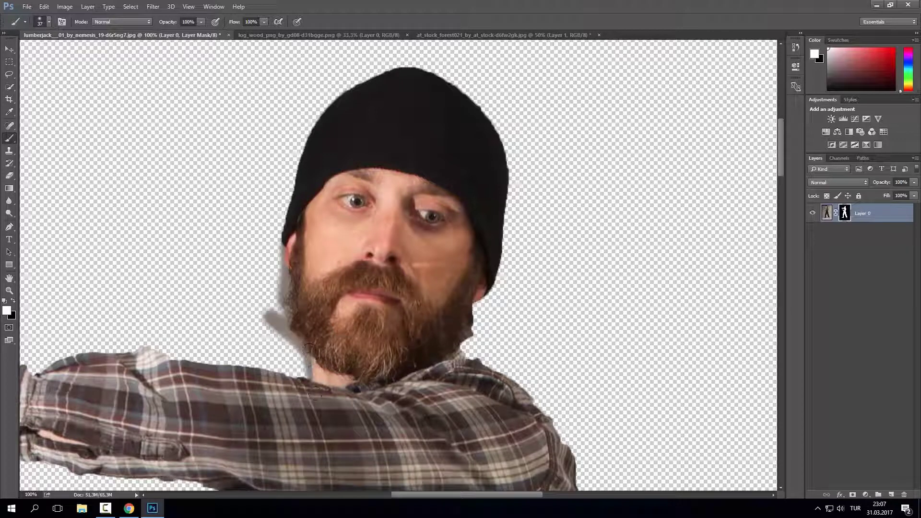
pyautogui.press('e')
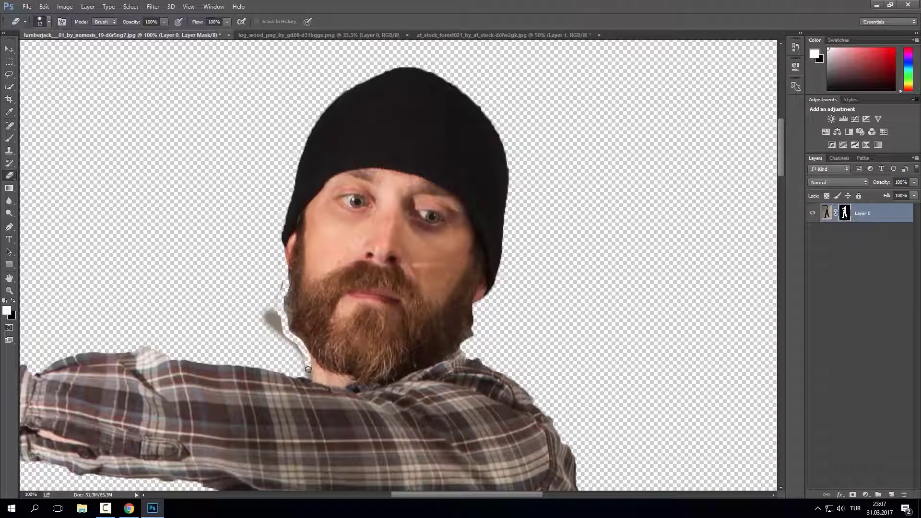
pyautogui.rightClick(274, 323)
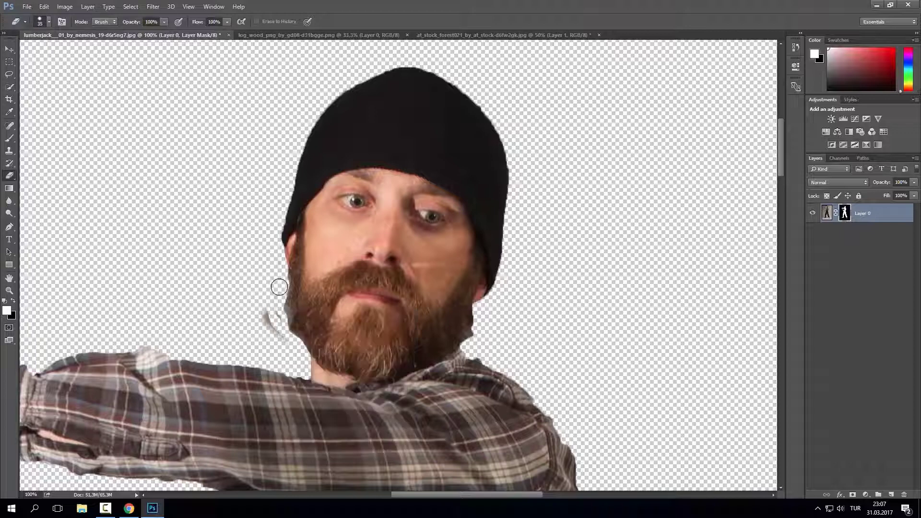
pyautogui.moveTo(269, 304); pyautogui.dragTo(267, 287)
# - Apply the mask permanently to Layer 0 and set up the Blur tool on the image
pyautogui.click(8, 137)
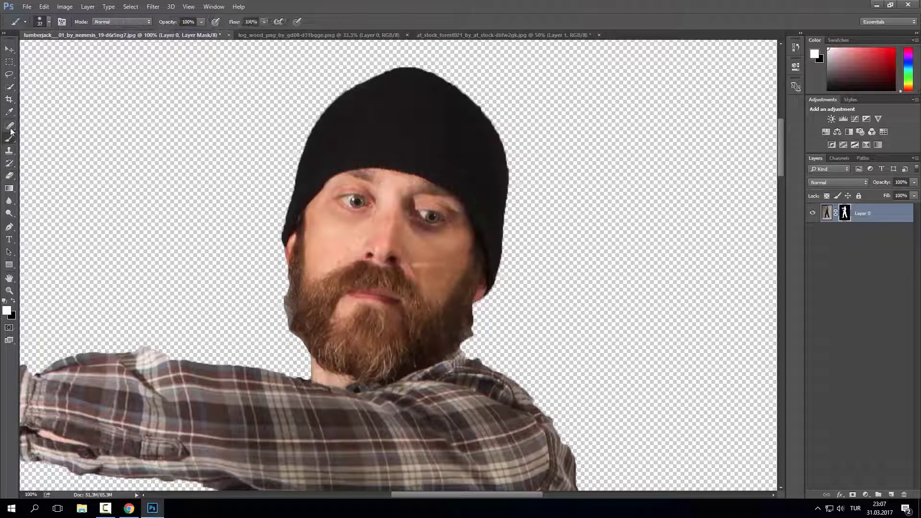
pyautogui.click(8, 163)
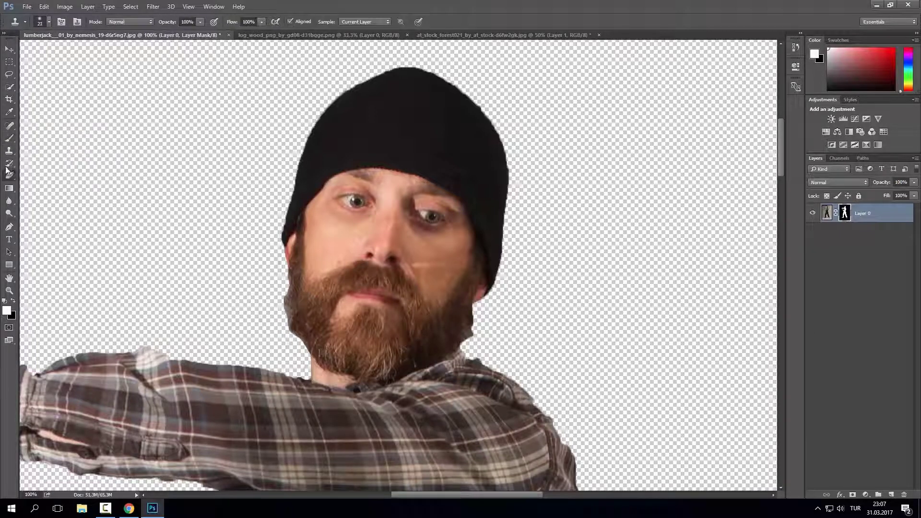
pyautogui.click(8, 200)
pyautogui.click(47, 207)
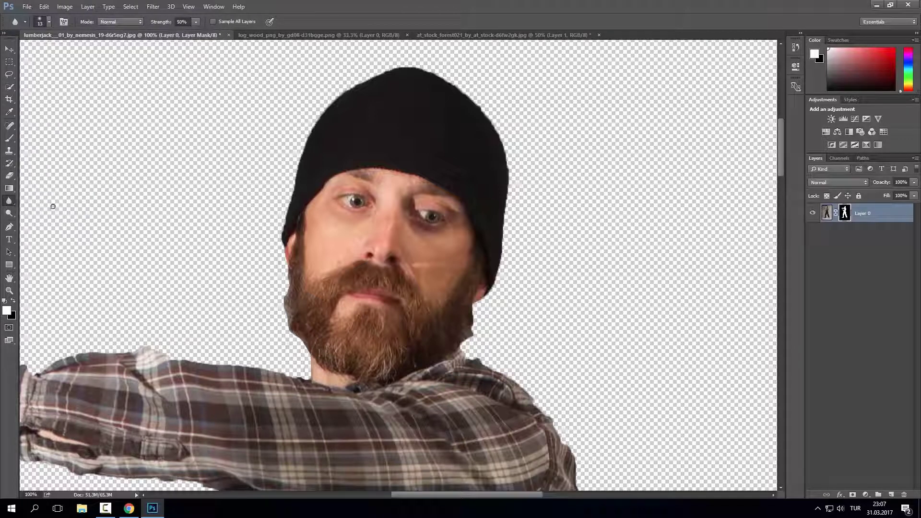
pyautogui.click(828, 212)
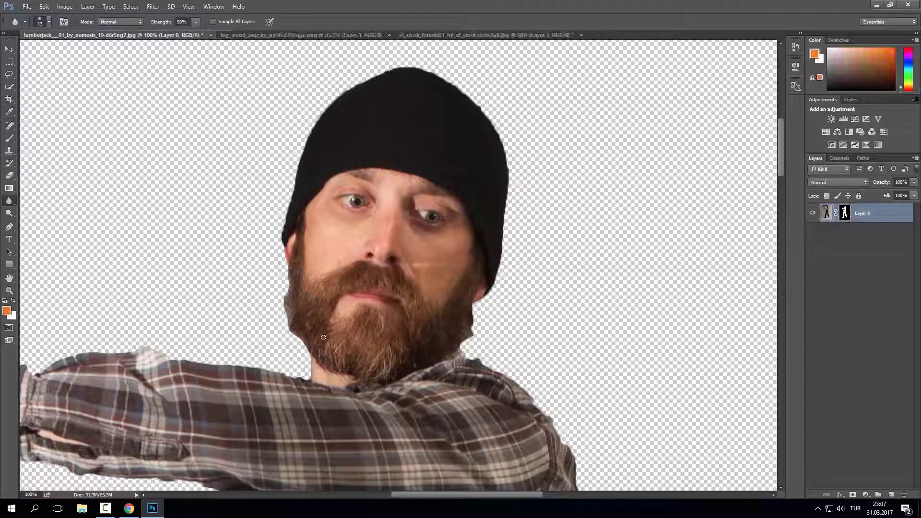
pyautogui.rightClick(845, 213)
pyautogui.click(842, 239)
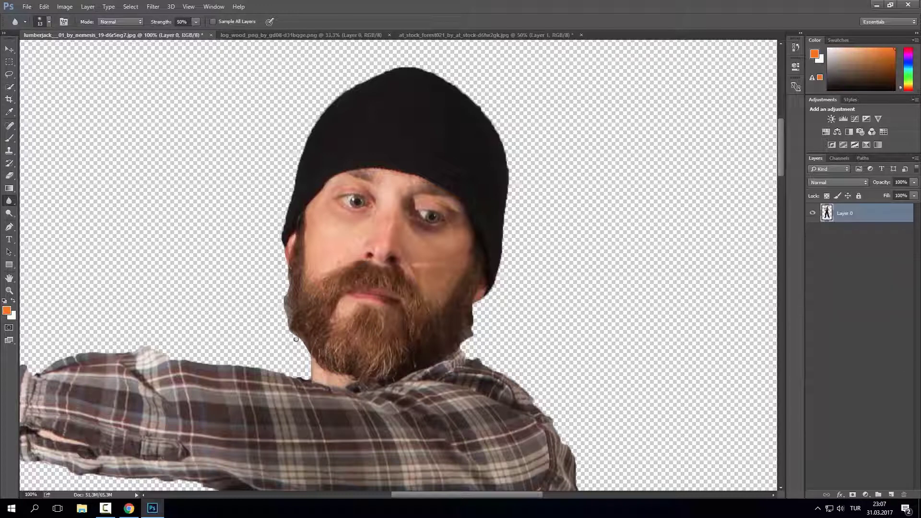
pyautogui.click(196, 22)
pyautogui.click(814, 212)
pyautogui.rightClick(256, 258)
pyautogui.click(394, 300)
# - Smudge at 50% strength to smooth the beard's left edge toward the chin, then check the whole figure
pyautogui.rightClick(18, 203)
pyautogui.click(48, 219)
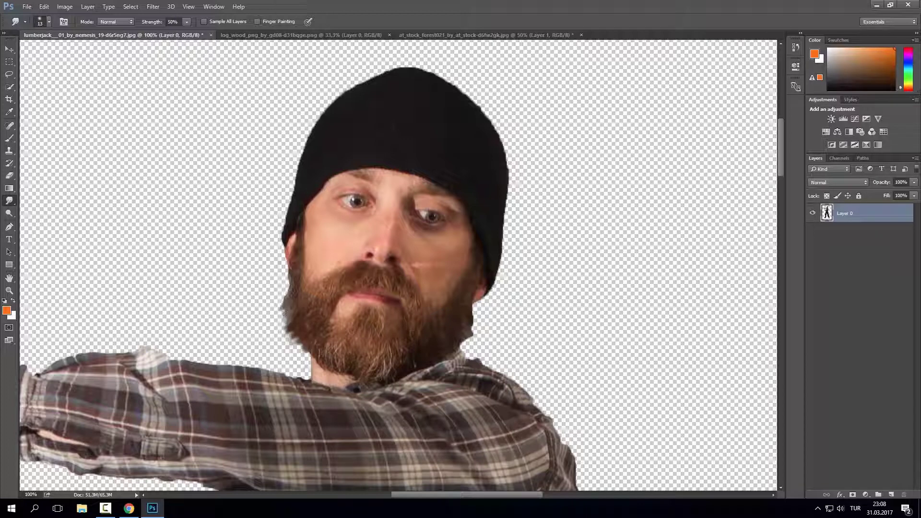
pyautogui.moveTo(285, 314); pyautogui.dragTo(297, 357)
pyautogui.scroll(-3, 355, 315)
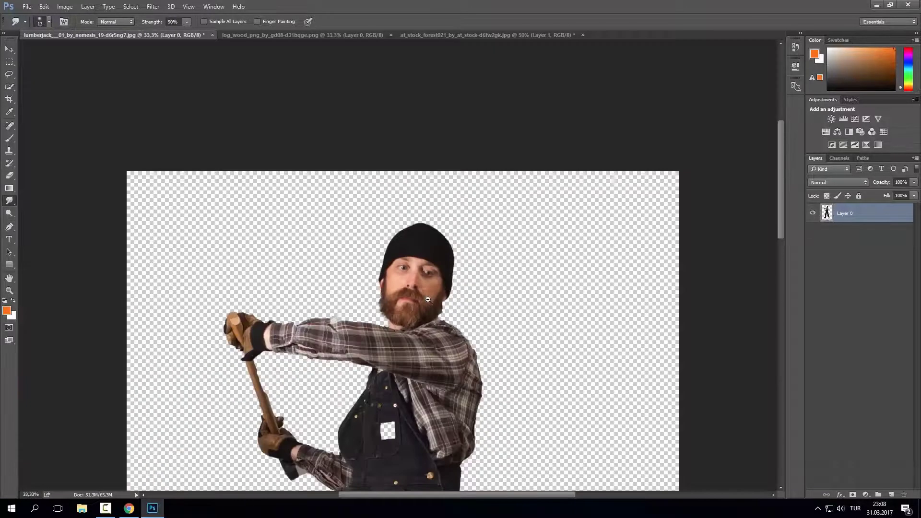
pyautogui.scroll(-1, 355, 315)
pyautogui.scroll(1, 403, 124)
pyautogui.scroll(3, 403, 124)
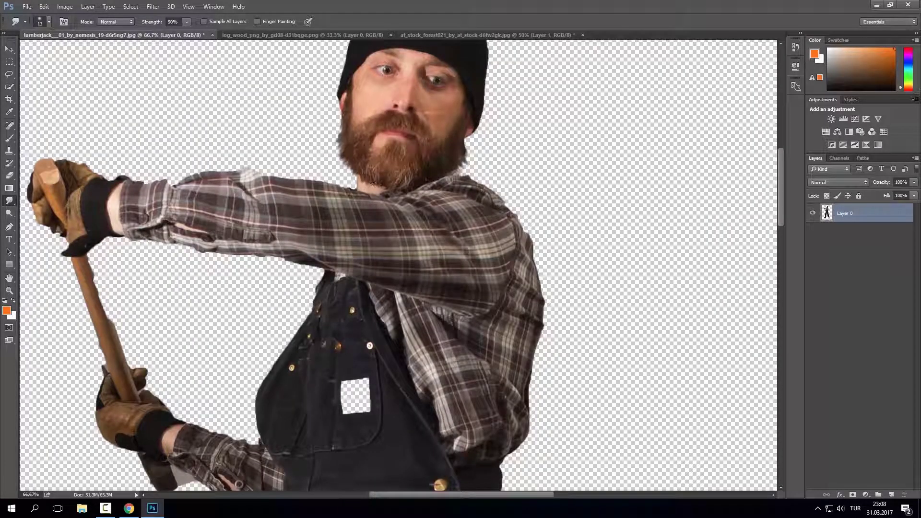
pyautogui.scroll(-3, 357, 173)
pyautogui.scroll(-1, 206, 106)
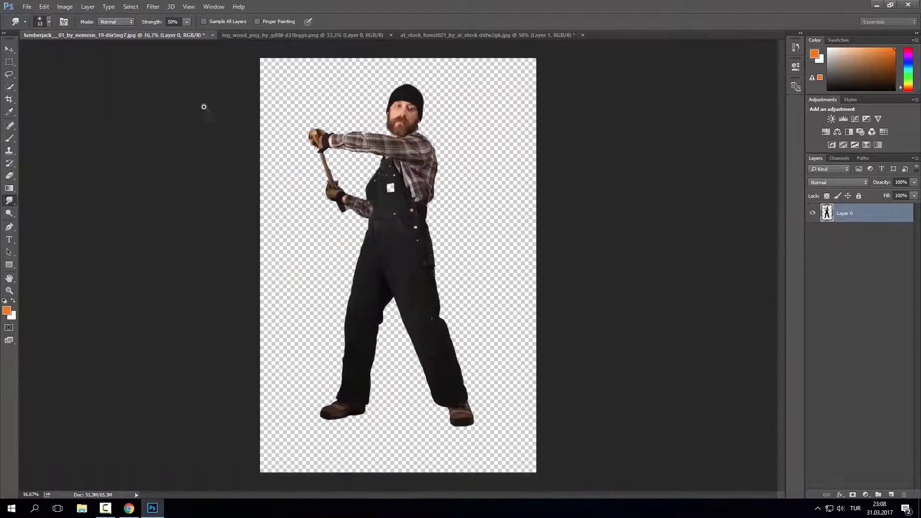
# - Bring the lumberjack into the forest document, scaled down with his boots on the forest floor
pyautogui.press('v')
pyautogui.moveTo(412, 144); pyautogui.dragTo(442, 128)
pyautogui.scroll(-3, 224, 122)
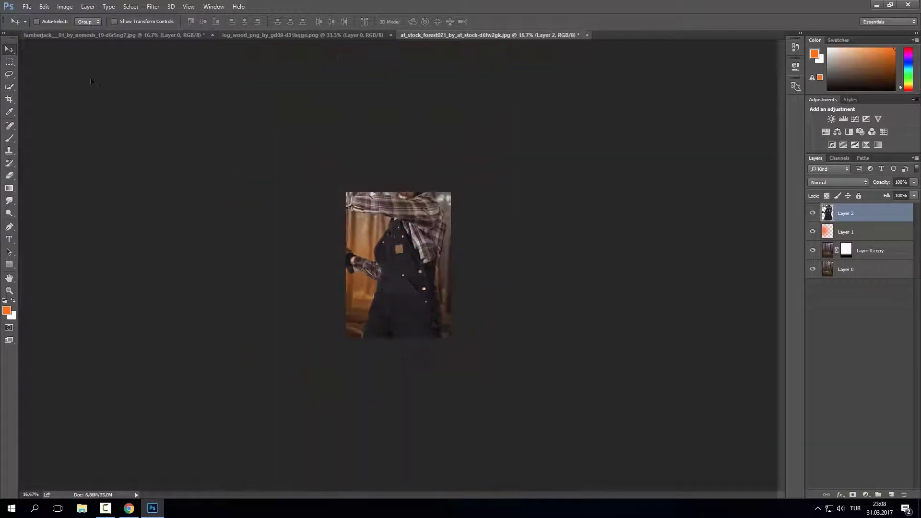
pyautogui.hotkey('ctrl', 't')
pyautogui.moveTo(483, 487); pyautogui.dragTo(378, 270)
pyautogui.moveTo(412, 335); pyautogui.dragTo(412, 239)
pyautogui.scroll(3, 411, 239)
pyautogui.moveTo(309, 76); pyautogui.dragTo(335, 103)
pyautogui.moveTo(422, 215); pyautogui.dragTo(410, 250)
pyautogui.moveTo(321, 139); pyautogui.dragTo(313, 124)
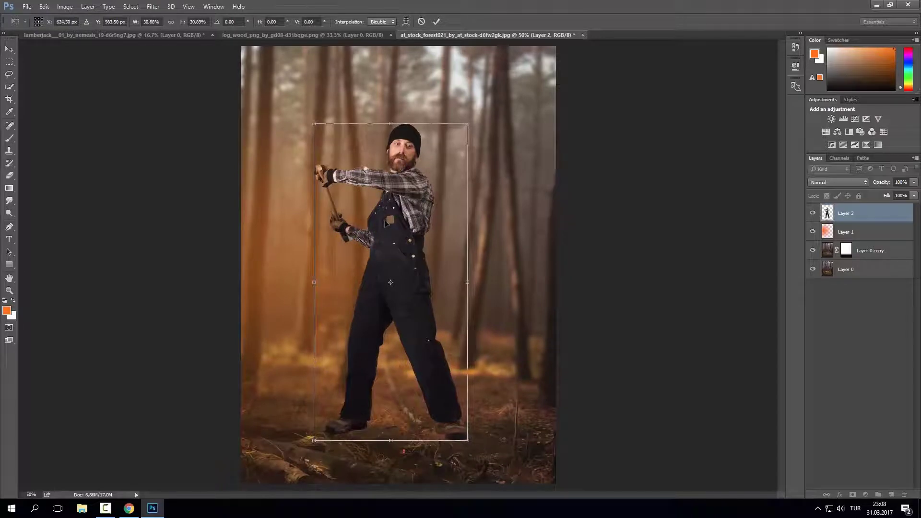
pyautogui.press('Return')
# - Add a new empty shadow layer above Layer 1, beneath the lumberjack
pyautogui.scroll(2, 408, 427)
pyautogui.scroll(2, 389, 317)
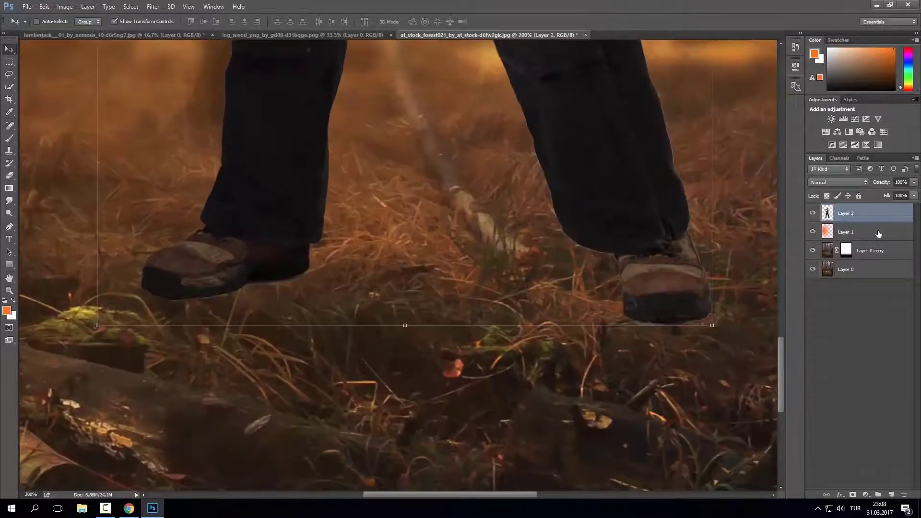
pyautogui.click(846, 231)
pyautogui.click(891, 494)
pyautogui.press('b')
pyautogui.scroll(-2, 288, 211)
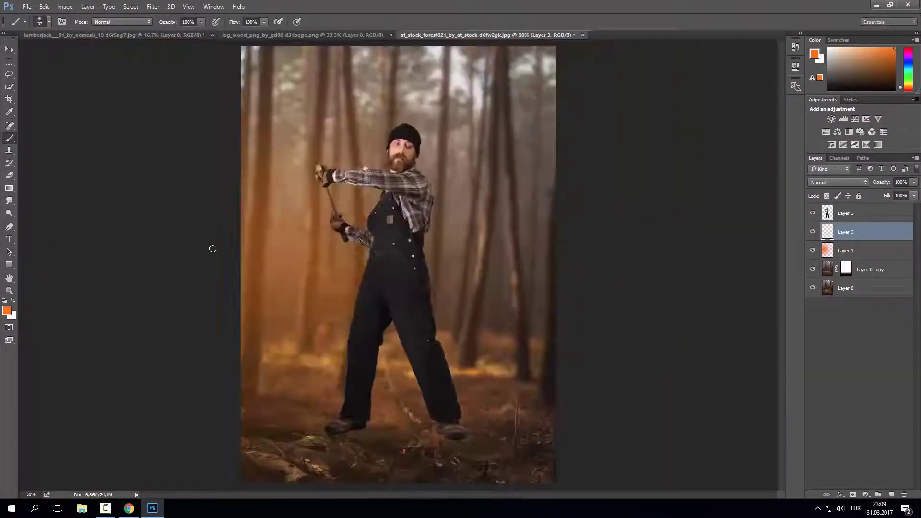
# - Paint a soft black shadow under the boots and set its layer to 61% opacity
pyautogui.press('d')
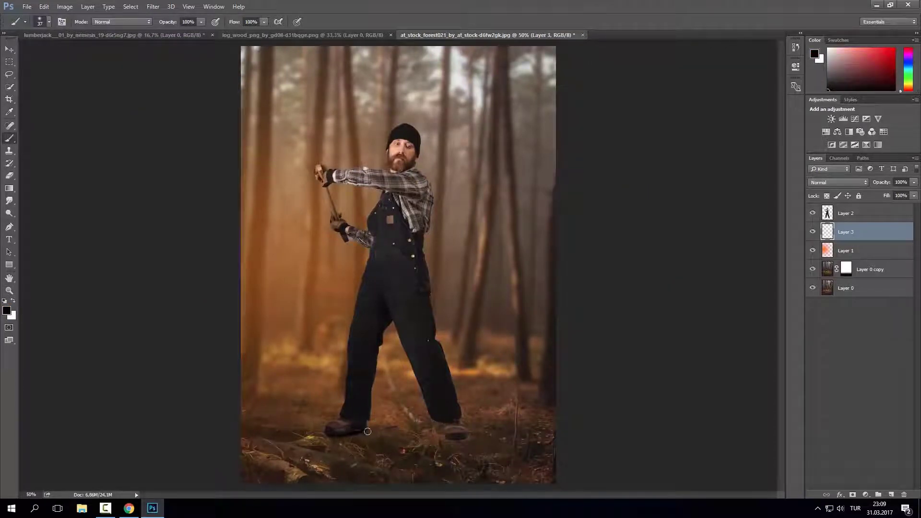
pyautogui.moveTo(372, 433); pyautogui.dragTo(556, 433)
pyautogui.rightClick(513, 384)
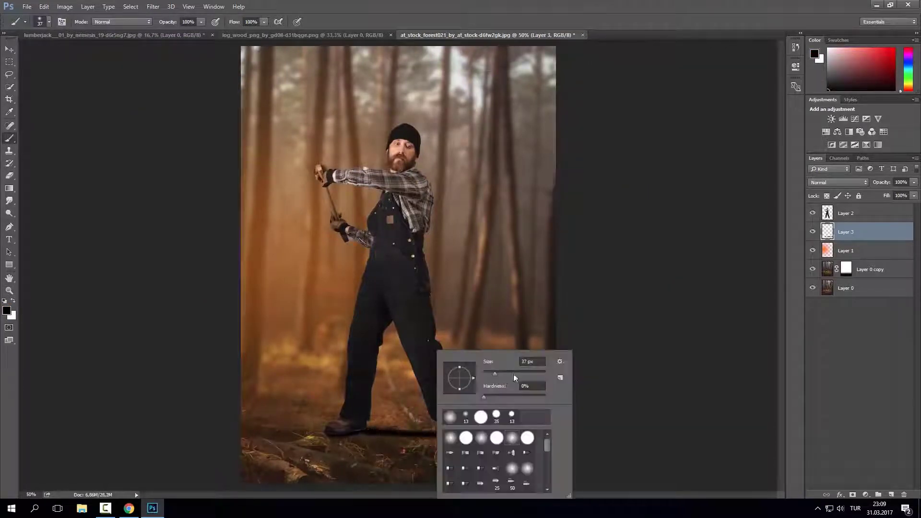
pyautogui.moveTo(374, 425); pyautogui.dragTo(555, 434)
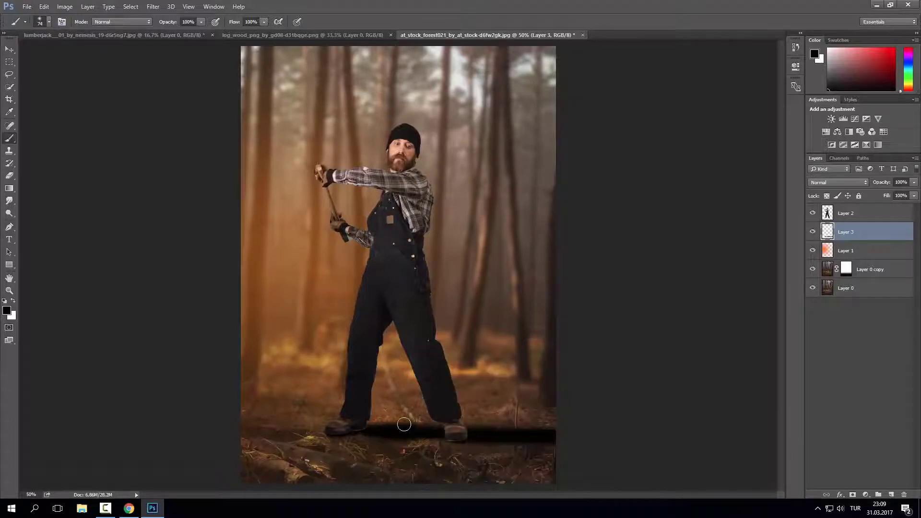
pyautogui.moveTo(913, 182); pyautogui.dragTo(894, 193)
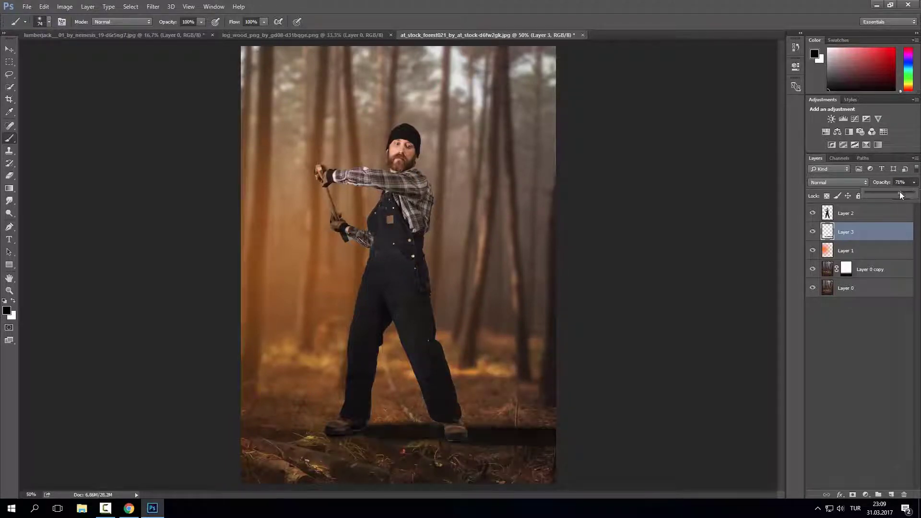
# - Set up the Eraser with a larger size to trim the excess shadow
pyautogui.press('v')
pyautogui.click(9, 175)
pyautogui.rightClick(516, 349)
pyautogui.press('Escape')
pyautogui.rightClick(456, 310)
pyautogui.press('Escape')
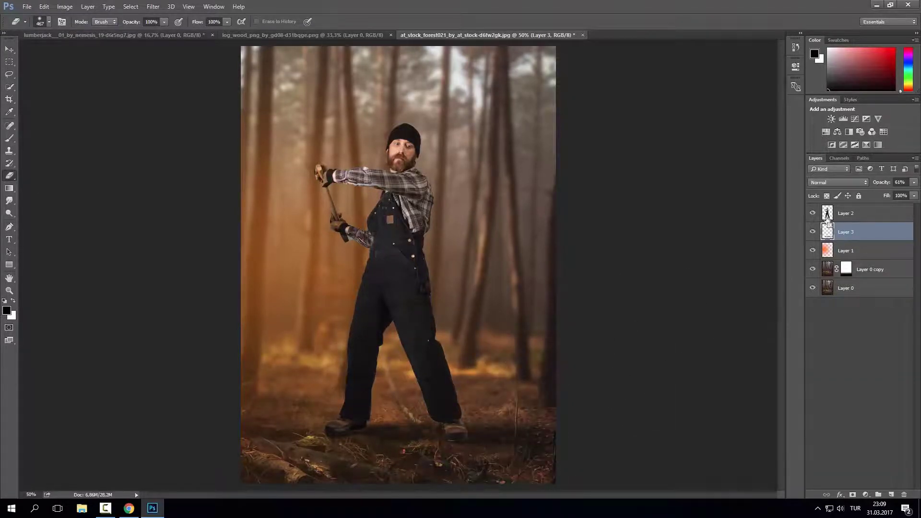
# - Load the lumberjack's Layer 2 outline as a selection and add a new empty layer above it
pyautogui.click(846, 213)
pyautogui.keyDown('ctrl'); pyautogui.click(827, 212); pyautogui.keyUp('ctrl')
pyautogui.click(890, 495)
pyautogui.click(9, 61)
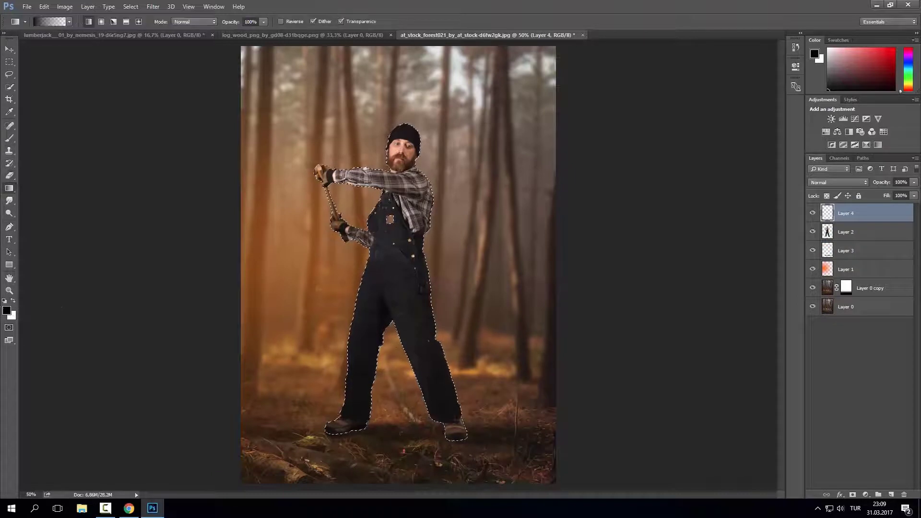
# - Deselect the lumberjack and lower Layer 4's opacity to 49%
pyautogui.rightClick(358, 246)
pyautogui.click(384, 250)
pyautogui.moveTo(914, 182); pyautogui.dragTo(888, 200)
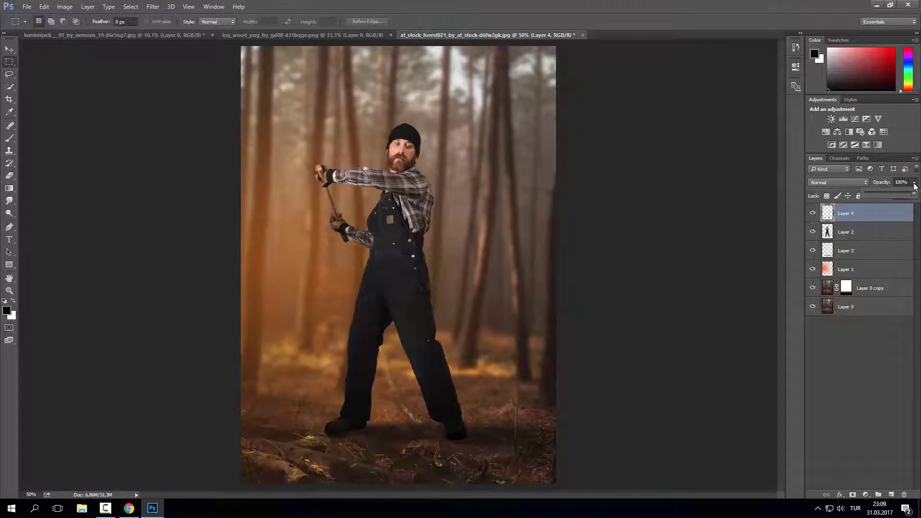
pyautogui.click(859, 363)
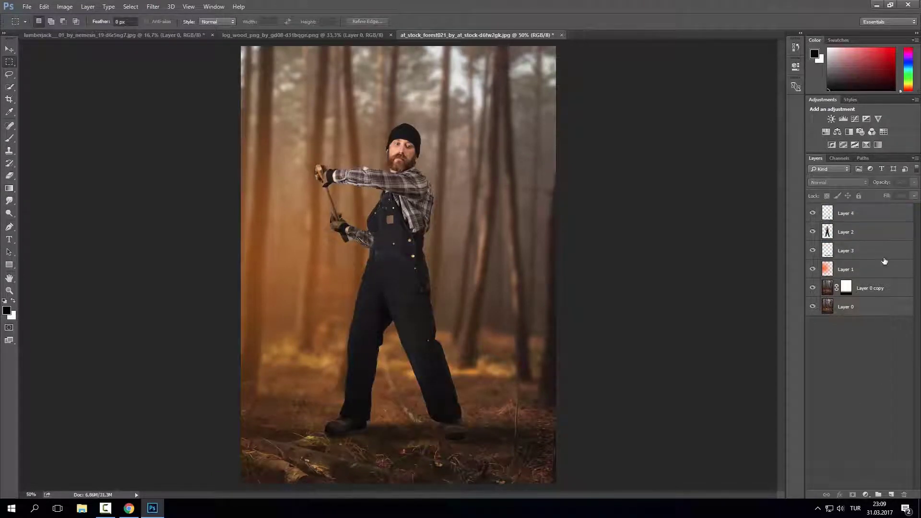
# - Try a clipped Curves adjustment to darken the lumberjack, then delete it
pyautogui.click(872, 239)
pyautogui.click(866, 495)
pyautogui.click(876, 342)
pyautogui.click(708, 222)
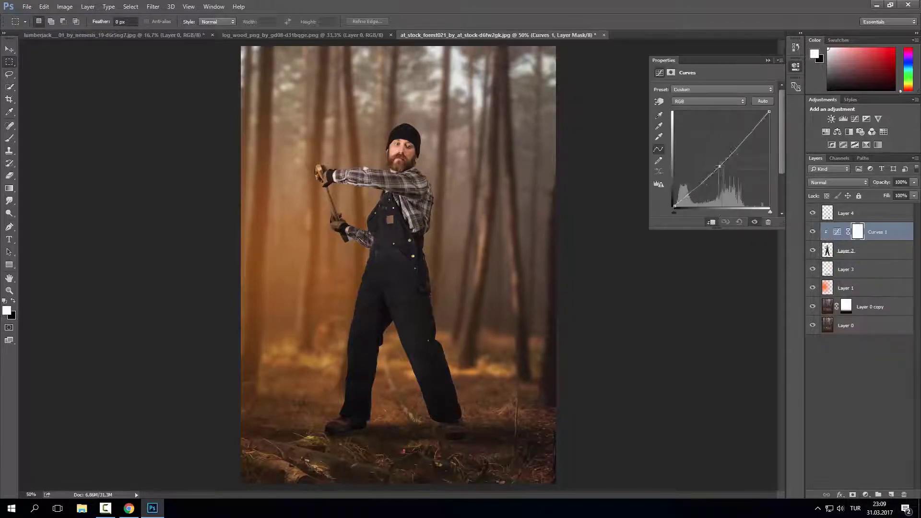
pyautogui.moveTo(721, 159); pyautogui.dragTo(727, 175)
pyautogui.press('Delete')
# - Add an Exposure adjustment at -3.47 clipped to the lumberjack's Layer 2
pyautogui.click(865, 494)
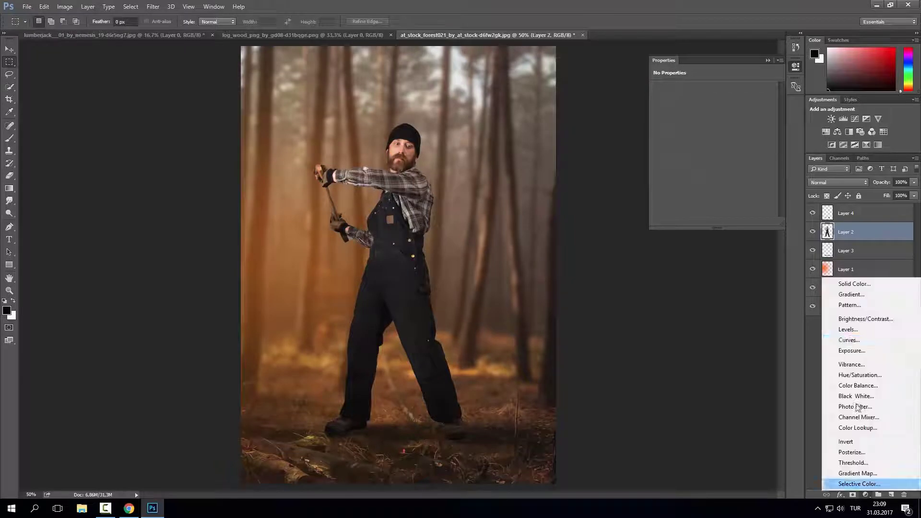
pyautogui.click(854, 354)
pyautogui.moveTo(714, 113); pyautogui.dragTo(683, 115)
pyautogui.click(711, 222)
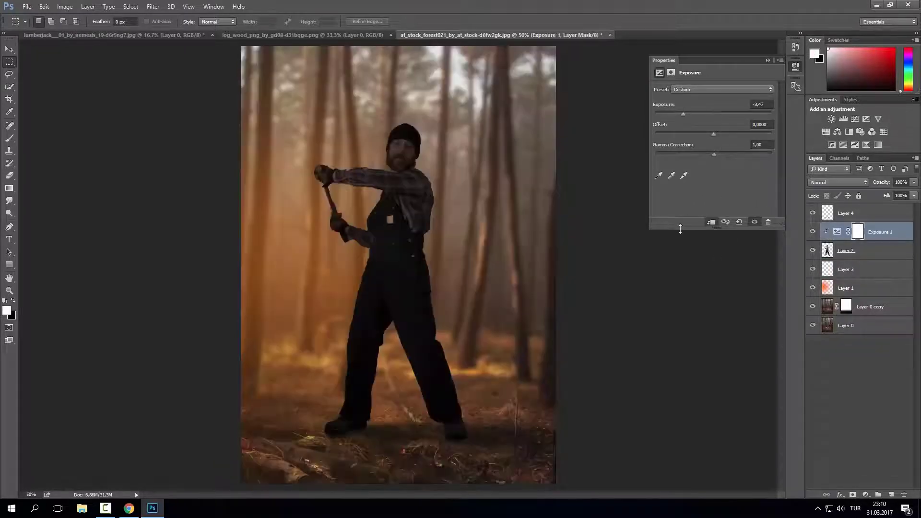
# - Paint the Exposure 1 mask to spare his face, shirt and hands, and raise exposure to -1.09
pyautogui.click(8, 138)
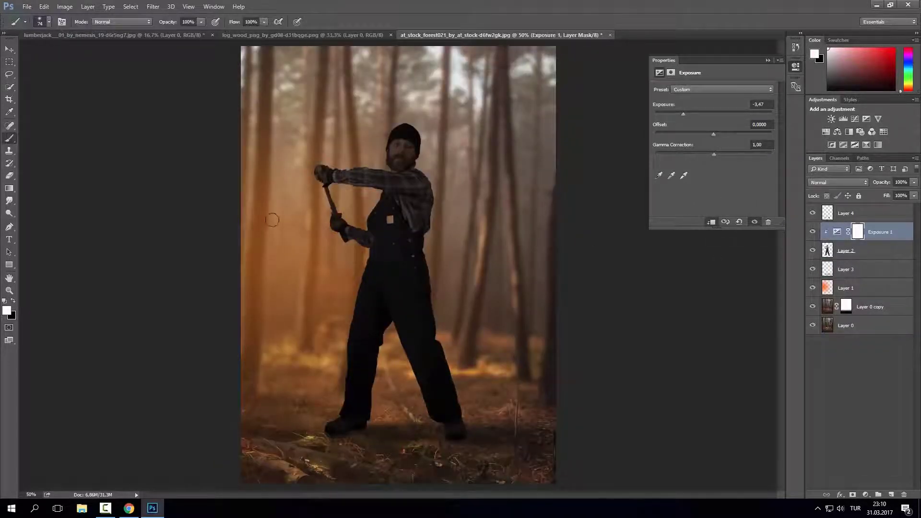
pyautogui.keyDown('alt'); pyautogui.scroll(1, 338, 178); pyautogui.keyUp('alt')
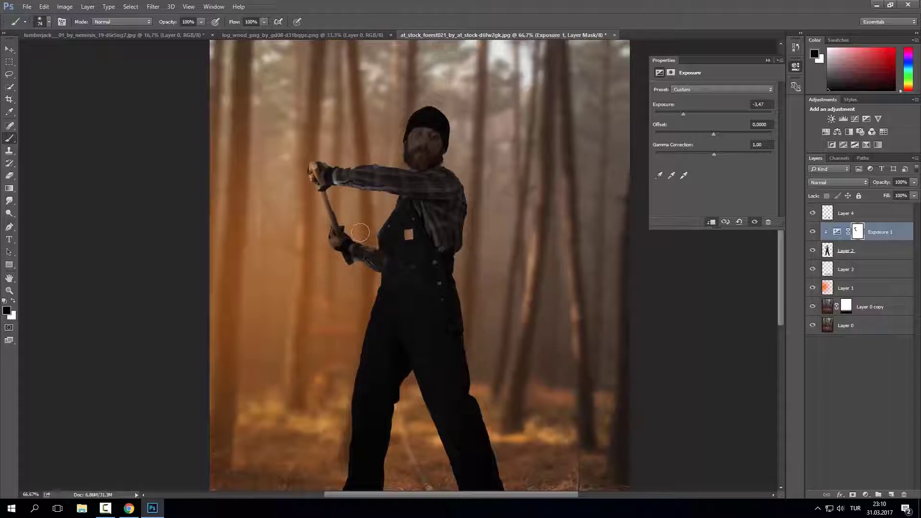
pyautogui.moveTo(345, 398); pyautogui.dragTo(355, 256)
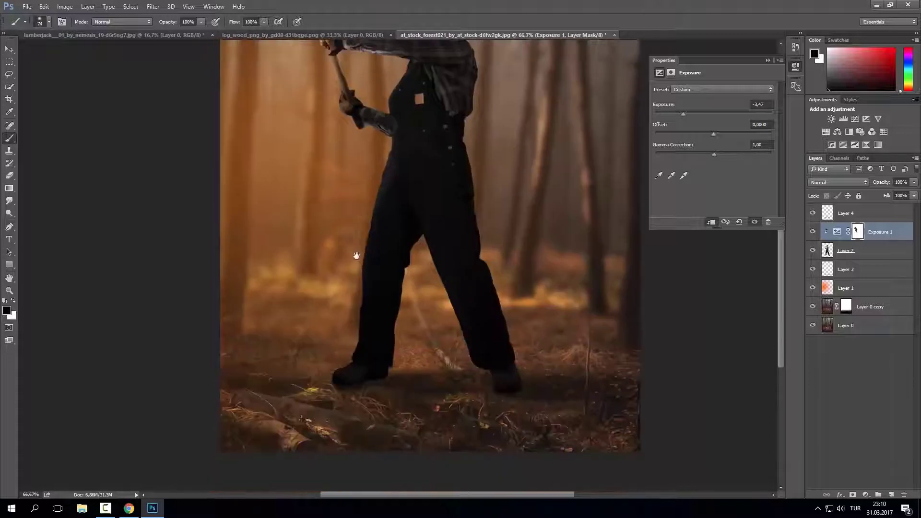
pyautogui.moveTo(337, 208); pyautogui.dragTo(292, 376)
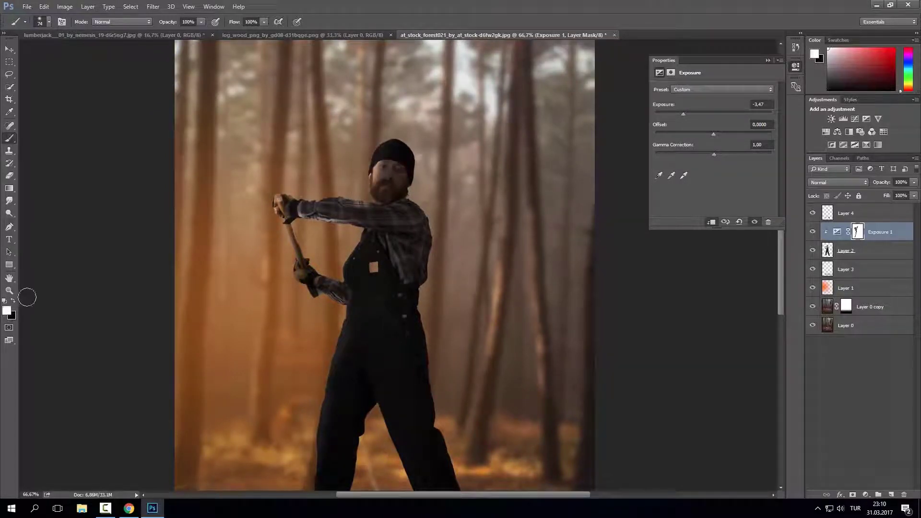
pyautogui.hotkey('ctrl', '-')
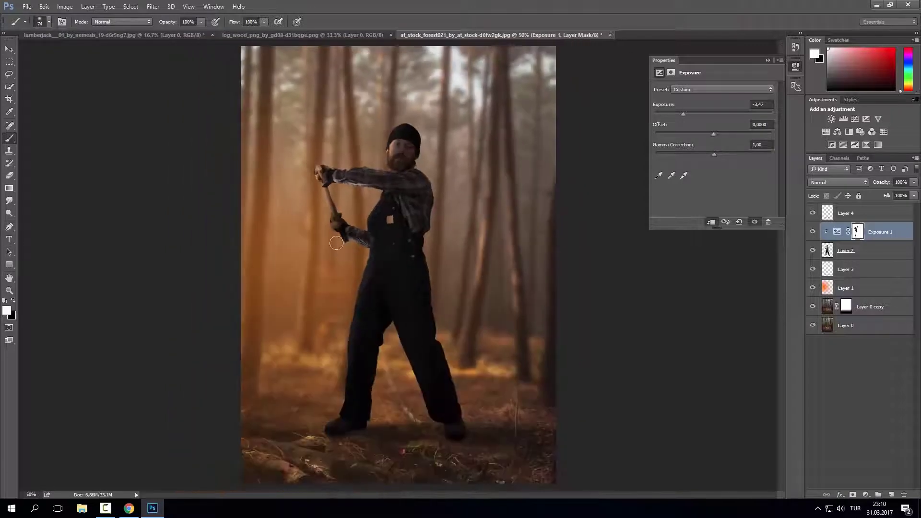
pyautogui.click(15, 301)
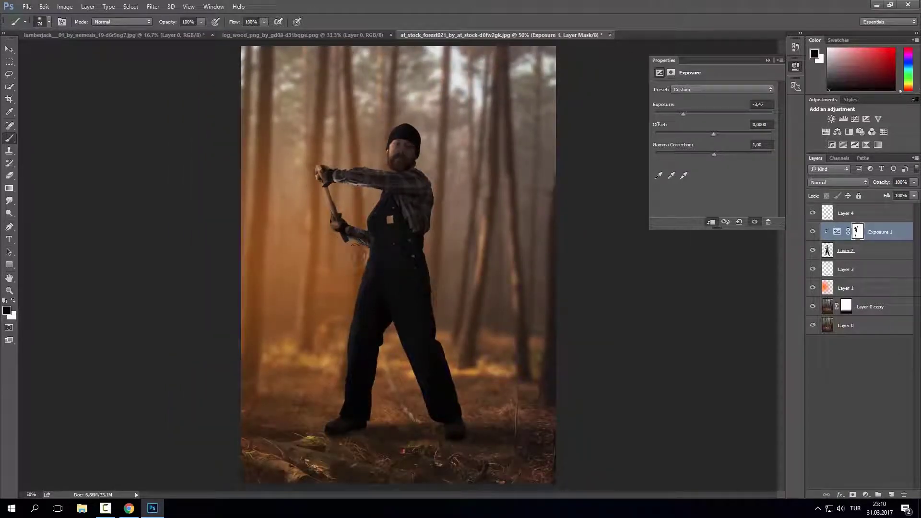
pyautogui.moveTo(683, 114); pyautogui.dragTo(702, 114)
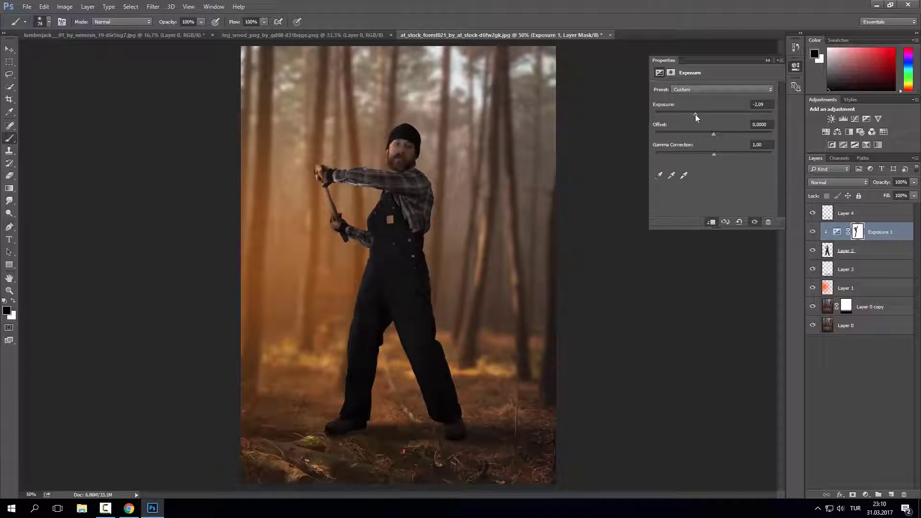
pyautogui.click(845, 251)
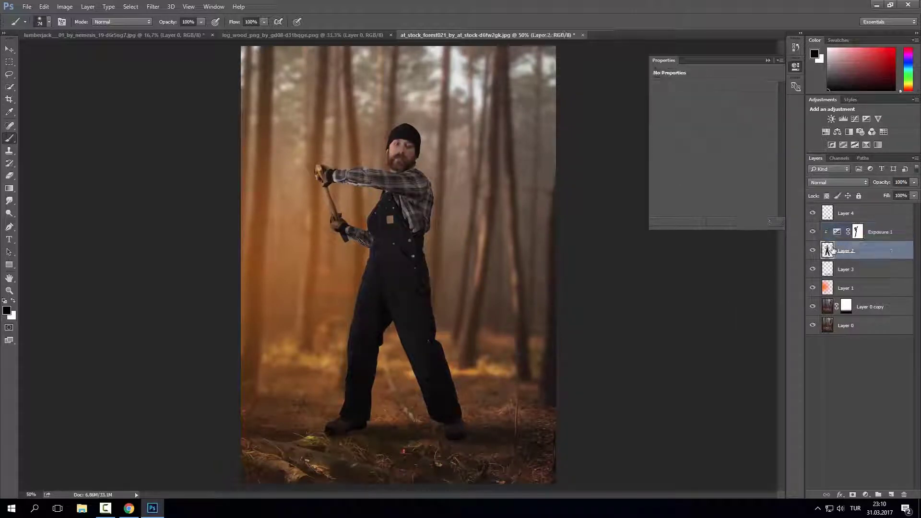
# - Add a new layer above Layer 4 and paint a white rim glow along the lumberjack's left edge and trouser leg
pyautogui.click(858, 213)
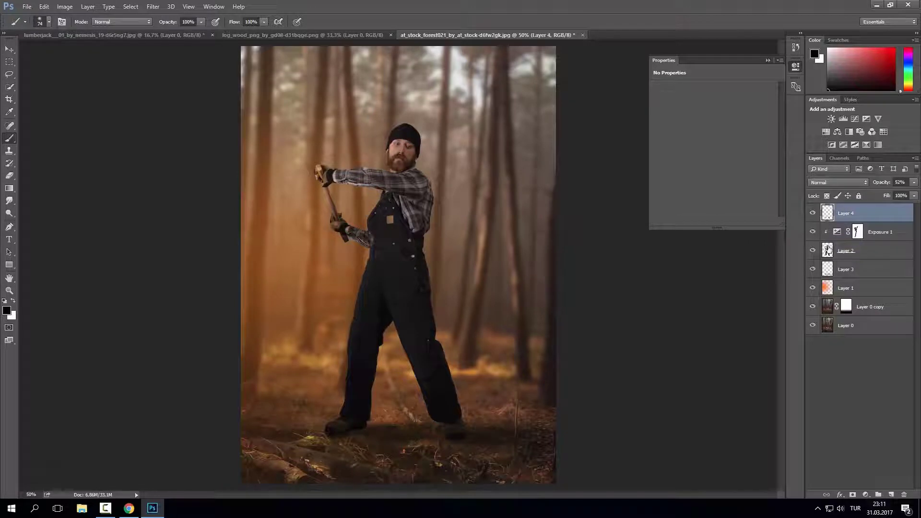
pyautogui.hotkey('ctrl', 'shift', 'alt', 'n')
pyautogui.click(13, 301)
pyautogui.moveTo(339, 405); pyautogui.dragTo(343, 368)
pyautogui.moveTo(351, 286); pyautogui.dragTo(312, 183)
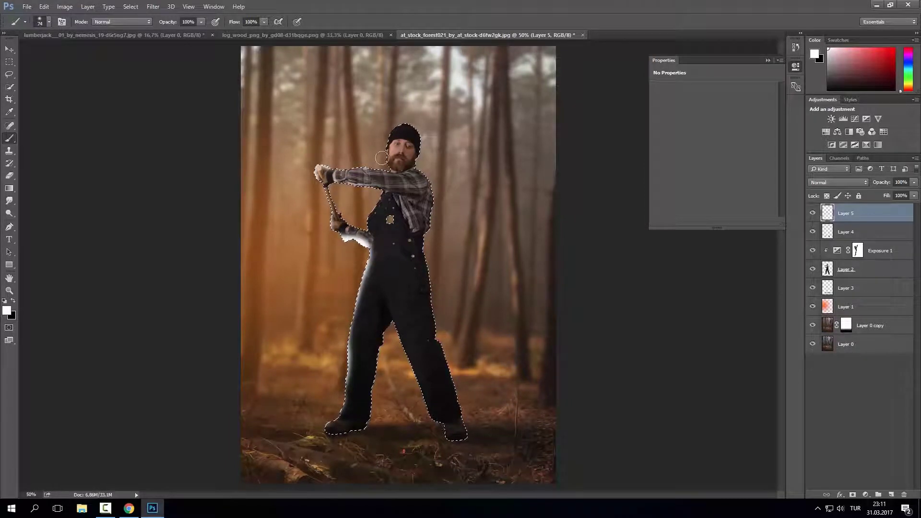
# - Deselect, lower the white glow layer's opacity to 41%, and zoom in on the lumberjack
pyautogui.press('m')
pyautogui.hotkey('ctrl', 'd')
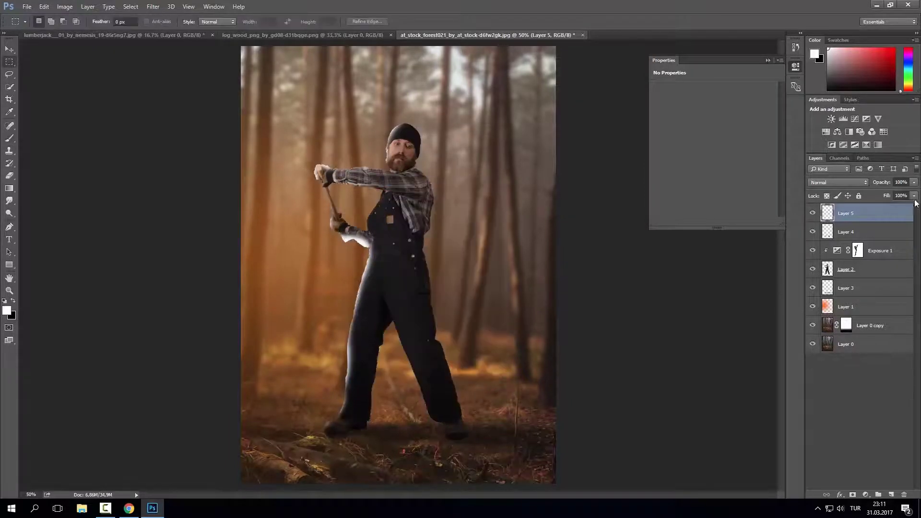
pyautogui.moveTo(910, 193); pyautogui.dragTo(885, 192)
pyautogui.hotkey('ctrl', '+')
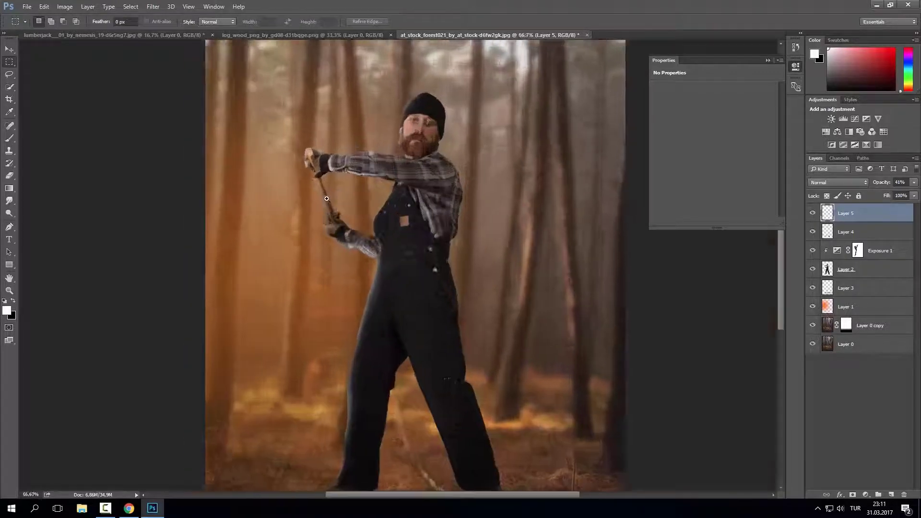
pyautogui.hotkey('ctrl', '+')
# - Erase stray glow with an 18 px eraser, then zoom back out to the whole image
pyautogui.click(10, 175)
pyautogui.rightClick(347, 214)
pyautogui.write('18')
pyautogui.press('Return')
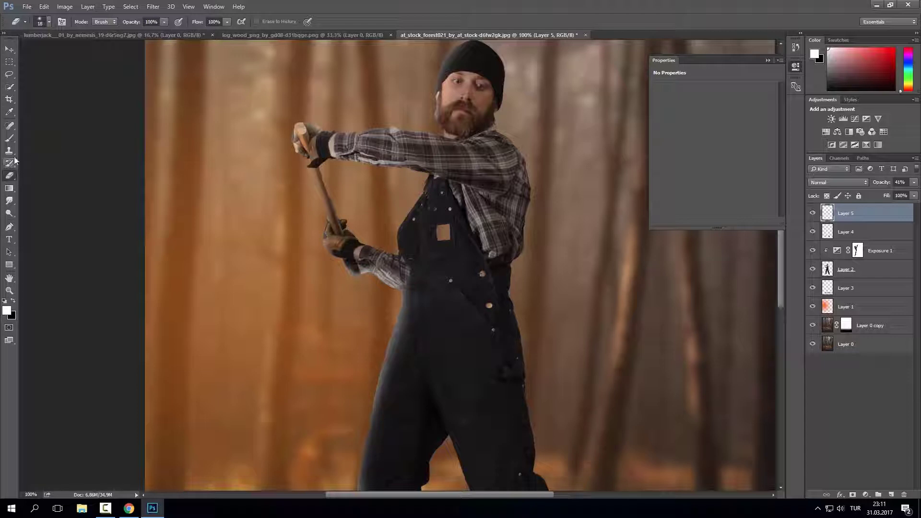
pyautogui.press('b')
pyautogui.keyDown('ctrl'); pyautogui.click(827, 269); pyautogui.keyUp('ctrl')
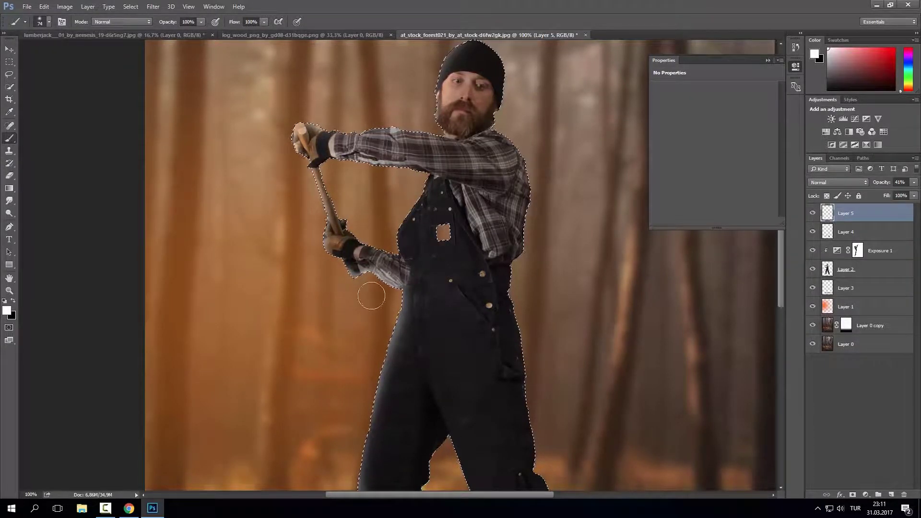
pyautogui.hotkey('ctrl', '-')
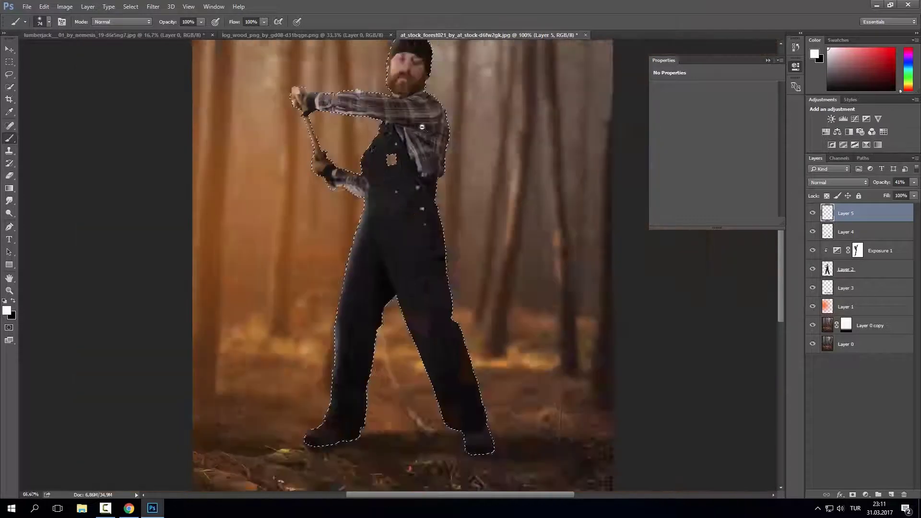
pyautogui.hotkey('ctrl', '-')
# - Clear the lumberjack selection and add an Exposure adjustment layer on top
pyautogui.click(9, 62)
pyautogui.hotkey('ctrl', 'd')
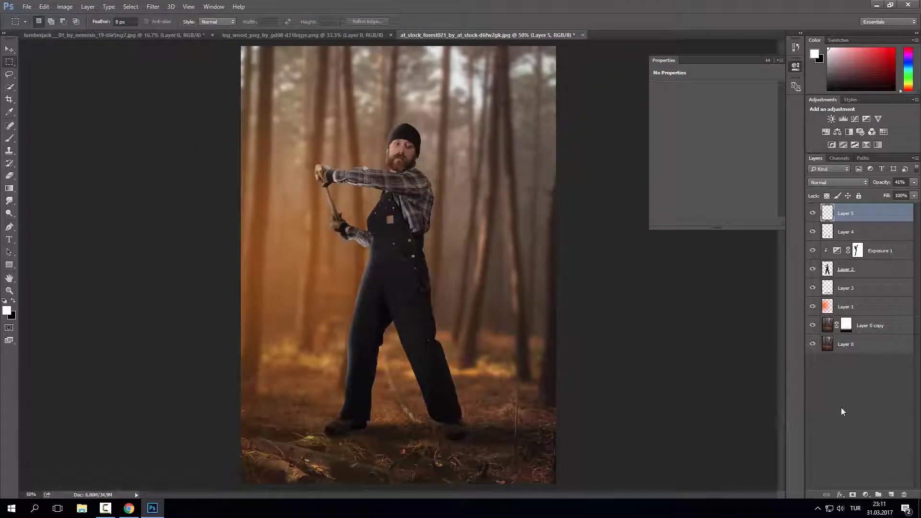
pyautogui.click(865, 494)
pyautogui.click(835, 351)
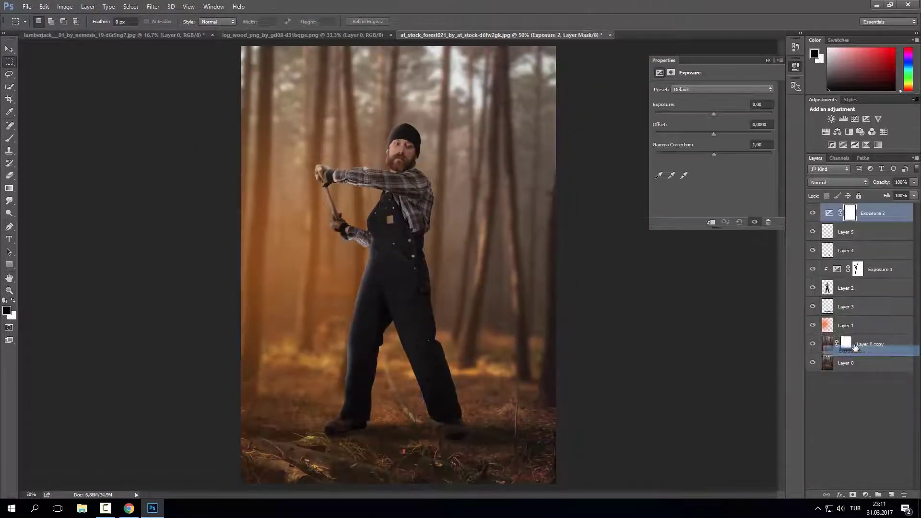
# - Nudge the exposure offset up, then add a Color Balance warming the midtones toward red
pyautogui.moveTo(714, 133); pyautogui.dragTo(715, 133)
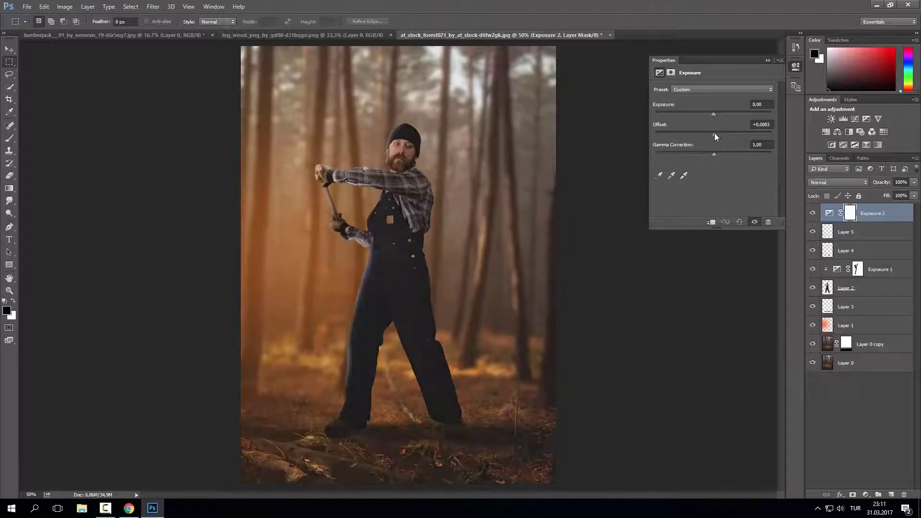
pyautogui.click(768, 59)
pyautogui.click(866, 495)
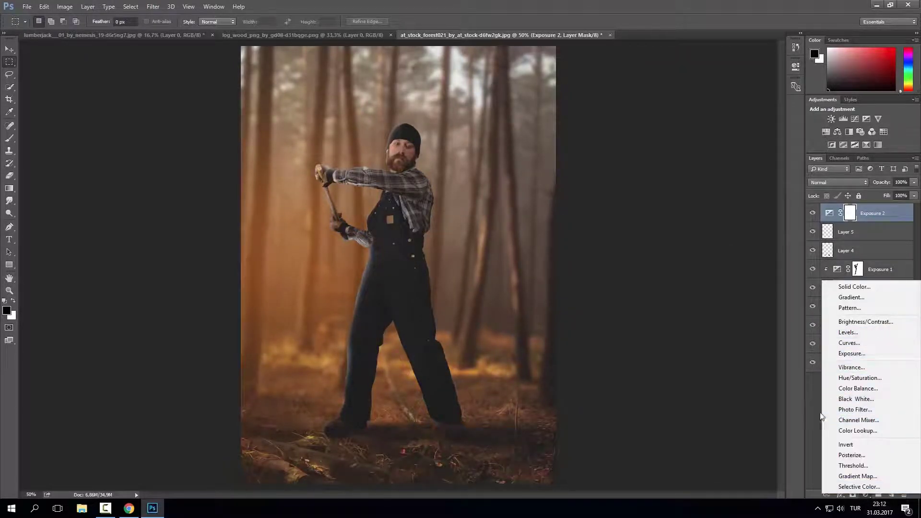
pyautogui.click(858, 388)
pyautogui.moveTo(695, 143)
pyautogui.mouseDown()
pyautogui.moveTo(684, 142)
pyautogui.moveTo(711, 126)
pyautogui.moveTo(715, 111)
pyautogui.mouseUp()
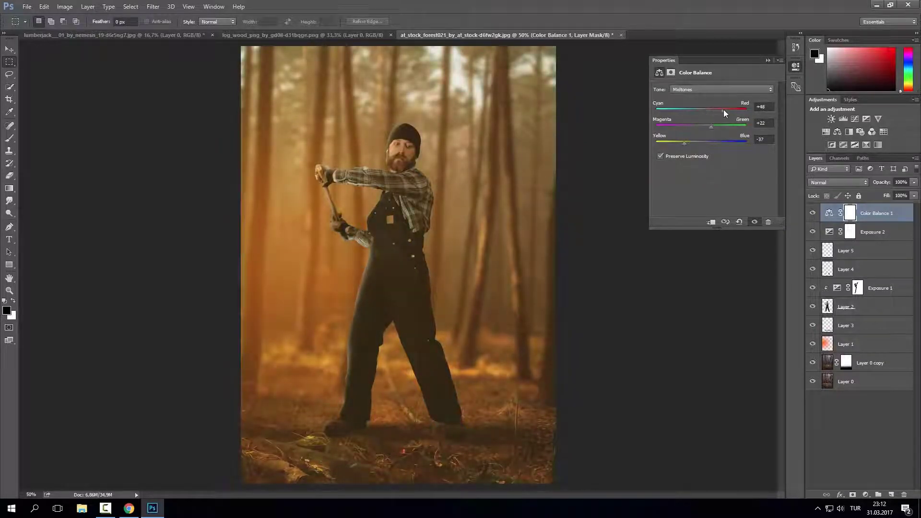
# - Lower Exposure 1 to darken the lumberjack slightly
pyautogui.click(873, 309)
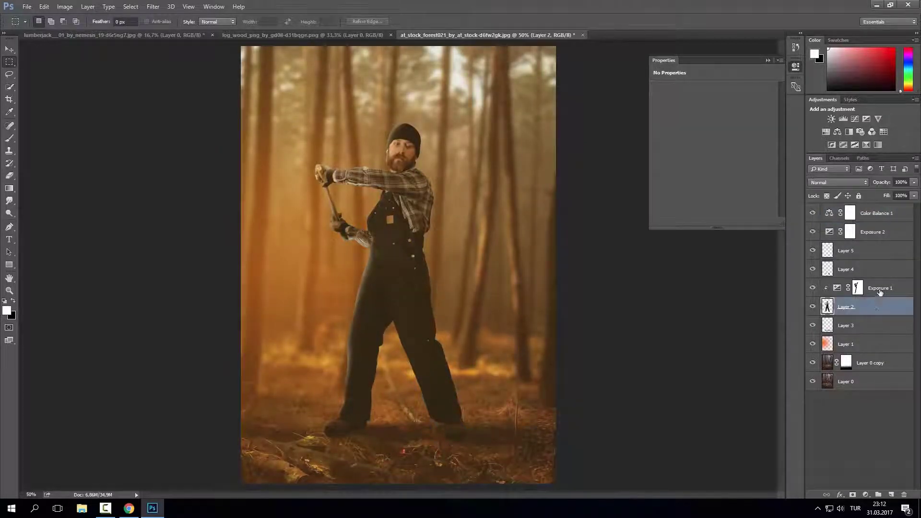
pyautogui.click(881, 290)
pyautogui.moveTo(705, 111)
pyautogui.mouseDown()
pyautogui.moveTo(696, 112)
pyautogui.moveTo(722, 111)
pyautogui.mouseUp()
# - Push Color Balance 1 midtones further red, to +48, +22, -1
pyautogui.click(876, 213)
pyautogui.moveTo(684, 142); pyautogui.dragTo(701, 143)
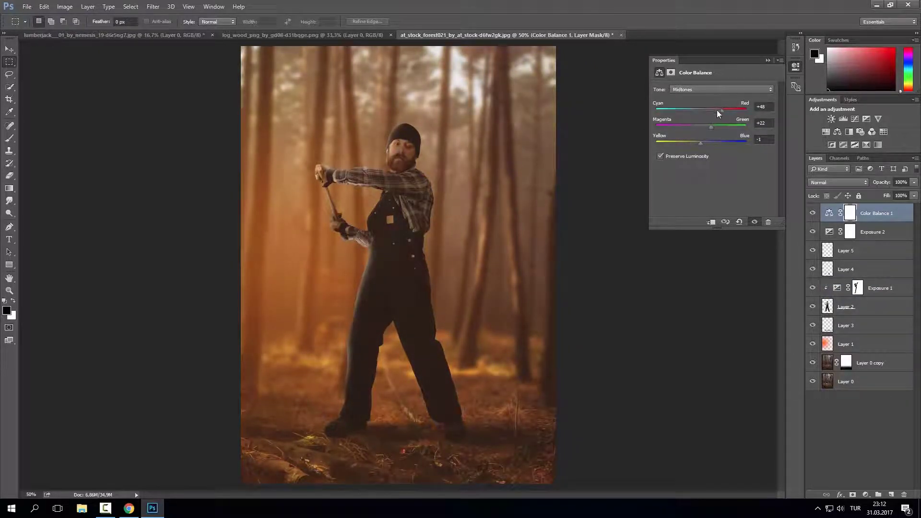
pyautogui.click(828, 435)
pyautogui.click(768, 59)
pyautogui.hotkey('ctrl', '-')
# - Give Layer 2 a warm brown Screen Inner Glow at 35% opacity
pyautogui.hotkey('ctrl', '+')
pyautogui.press('h')
pyautogui.doubleClick(879, 309)
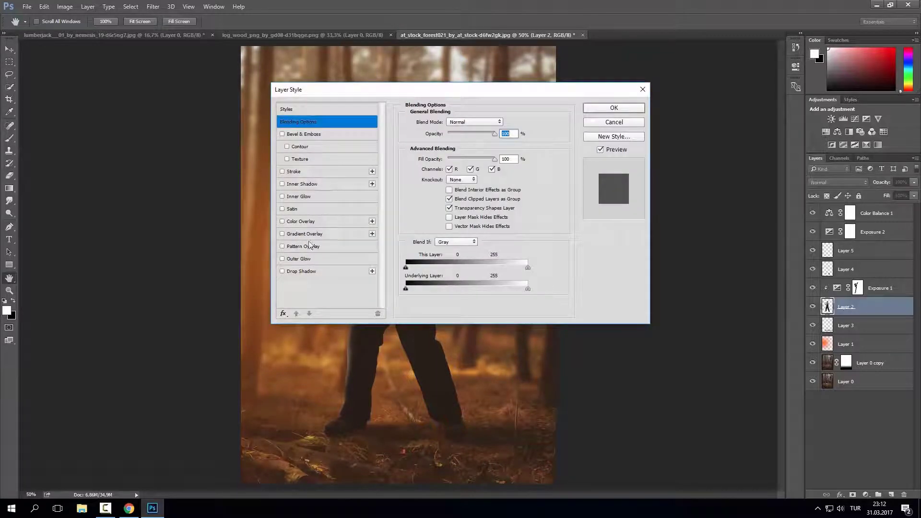
pyautogui.click(298, 196)
pyautogui.moveTo(316, 89); pyautogui.dragTo(617, 88)
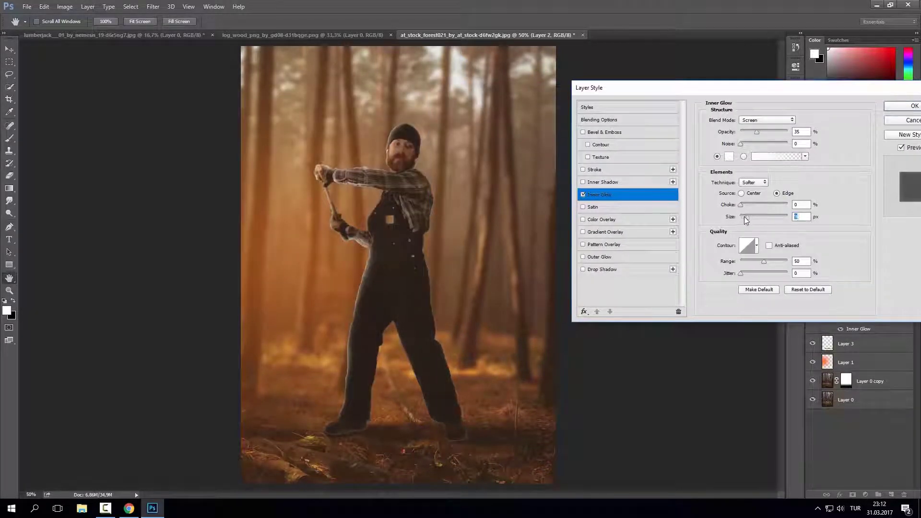
pyautogui.click(729, 157)
pyautogui.click(551, 135)
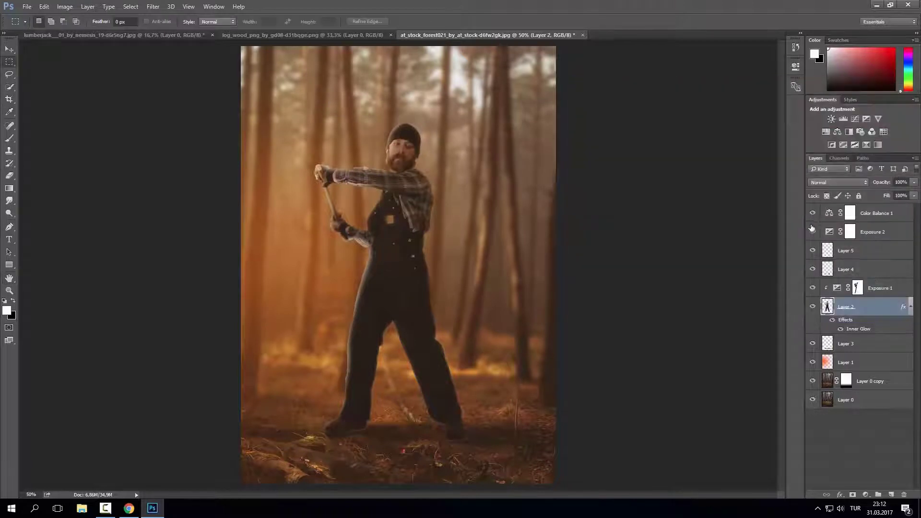
pyautogui.click(873, 231)
# - Delete the Exposure 2 adjustment and readjust Layer 5's white glow opacity
pyautogui.press('Delete')
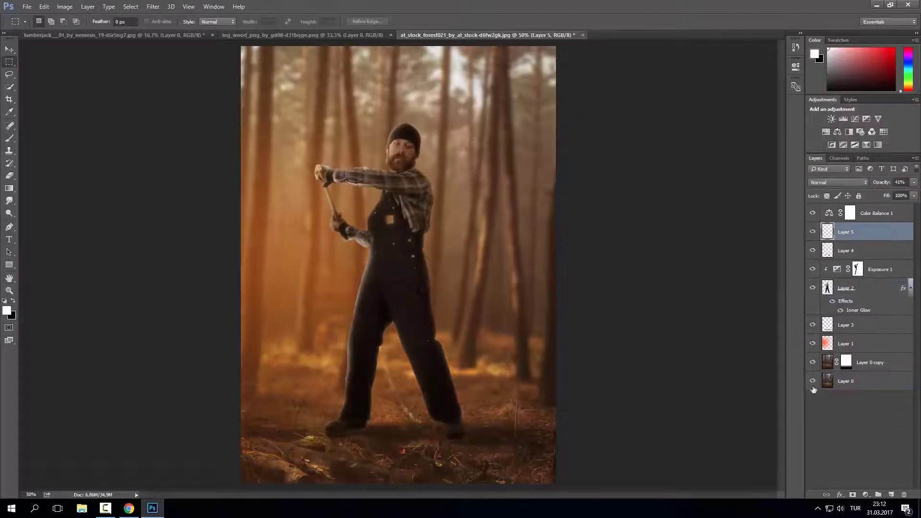
pyautogui.click(844, 420)
pyautogui.click(891, 240)
pyautogui.moveTo(913, 183); pyautogui.dragTo(871, 193)
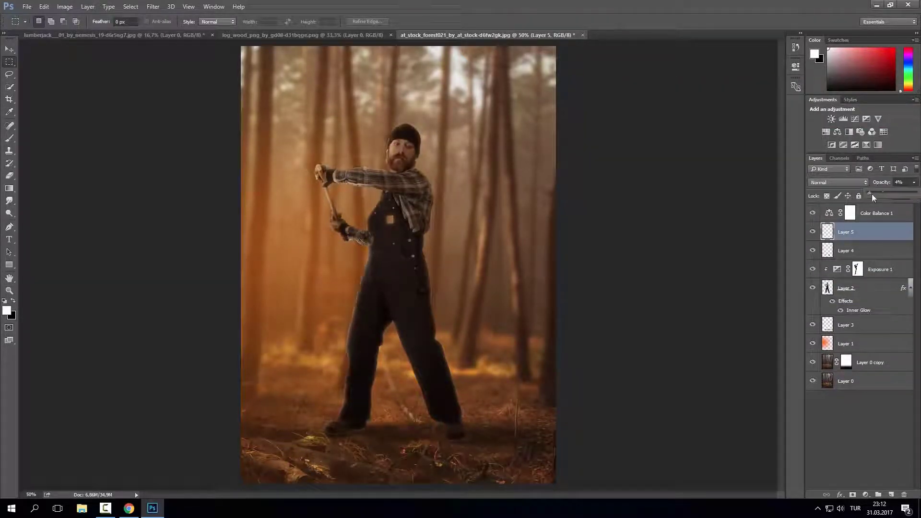
pyautogui.click(859, 422)
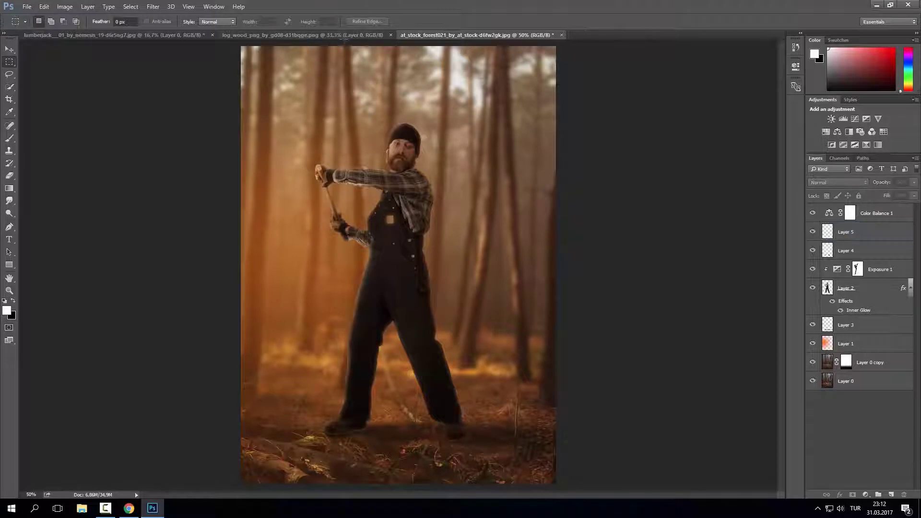
pyautogui.click(344, 35)
# - Bring the log image into the forest document, shrunk and tilted
pyautogui.press('v')
pyautogui.moveTo(345, 163); pyautogui.dragTo(491, 280)
pyautogui.keyDown('alt'); pyautogui.click(491, 280); pyautogui.keyUp('alt')
pyautogui.moveTo(557, 180)
pyautogui.mouseDown()
pyautogui.moveTo(503, 294)
pyautogui.moveTo(547, 209)
pyautogui.moveTo(489, 233)
pyautogui.mouseUp()
pyautogui.press('Return')
# - Duplicate the log and place a smaller tilted copy by the lumberjack's hands
pyautogui.hotkey('ctrl', 'j')
pyautogui.hotkey('ctrl', 't')
pyautogui.moveTo(484, 311); pyautogui.dragTo(551, 246)
pyautogui.moveTo(446, 264); pyautogui.dragTo(356, 315)
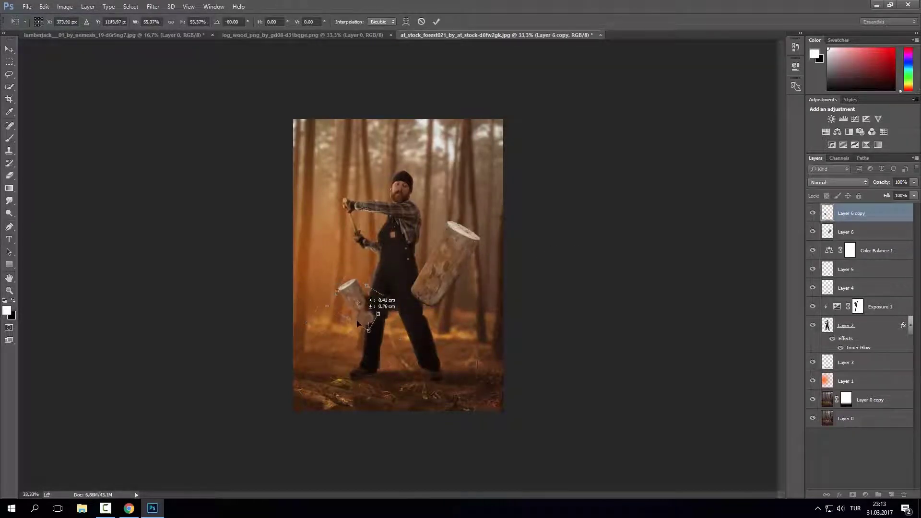
pyautogui.press('Return')
# - Duplicate again and place an enlarged upright log at the bottom right
pyautogui.hotkey('ctrl', 'j')
pyautogui.hotkey('ctrl', 't')
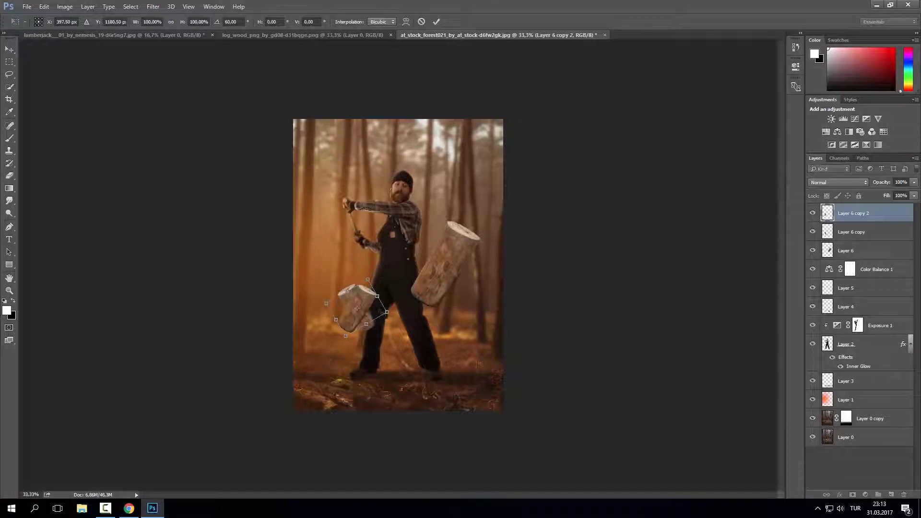
pyautogui.moveTo(367, 313); pyautogui.dragTo(446, 382)
pyautogui.moveTo(446, 347); pyautogui.dragTo(509, 353)
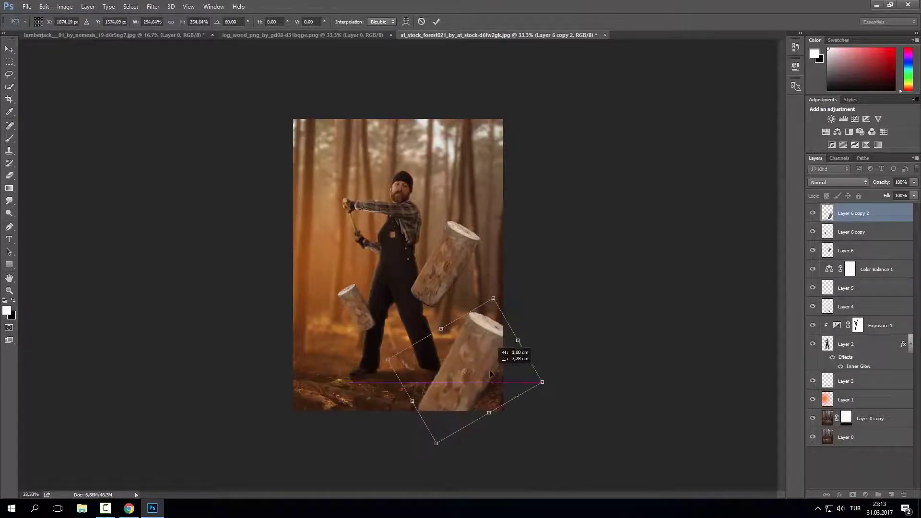
pyautogui.press('Return')
# - Start a Gaussian Blur on the large bottom-right log
pyautogui.click(153, 6)
pyautogui.click(173, 17)
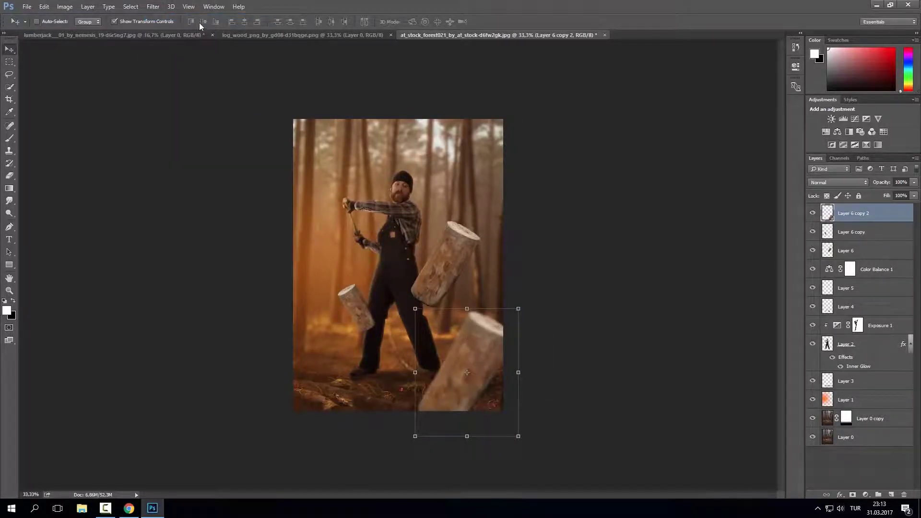
pyautogui.hotkey('ctrl', '+')
pyautogui.click(153, 6)
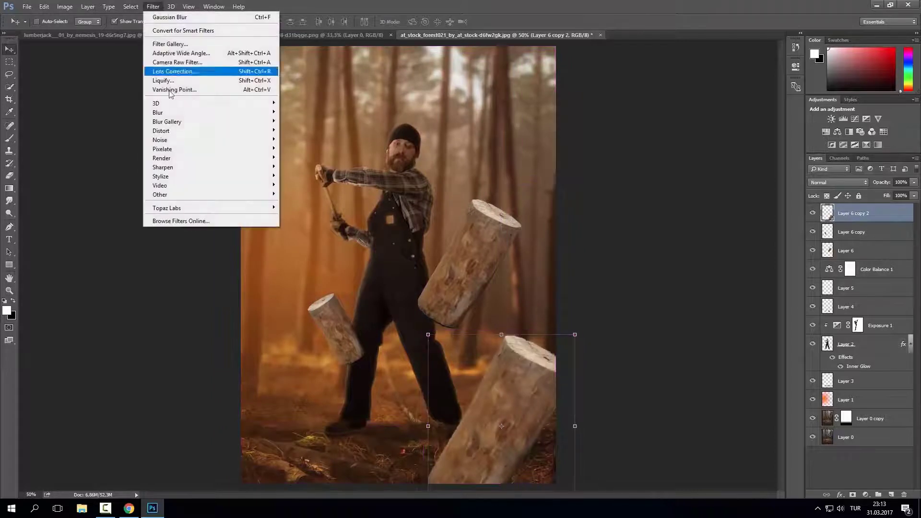
# - Gaussian-blur the bottom-right log at radius 6.3 and move its layer below Layer 6
pyautogui.click(304, 148)
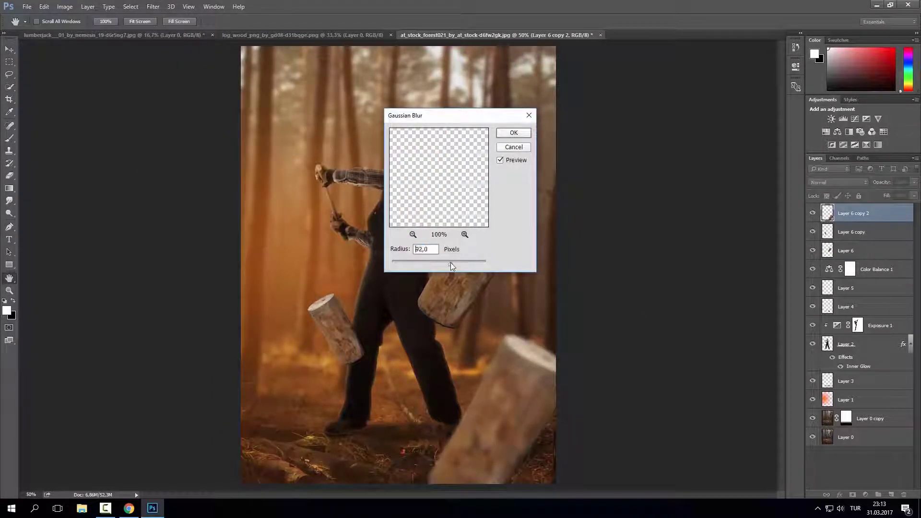
pyautogui.moveTo(443, 263); pyautogui.dragTo(422, 263)
pyautogui.click(513, 134)
pyautogui.press('v')
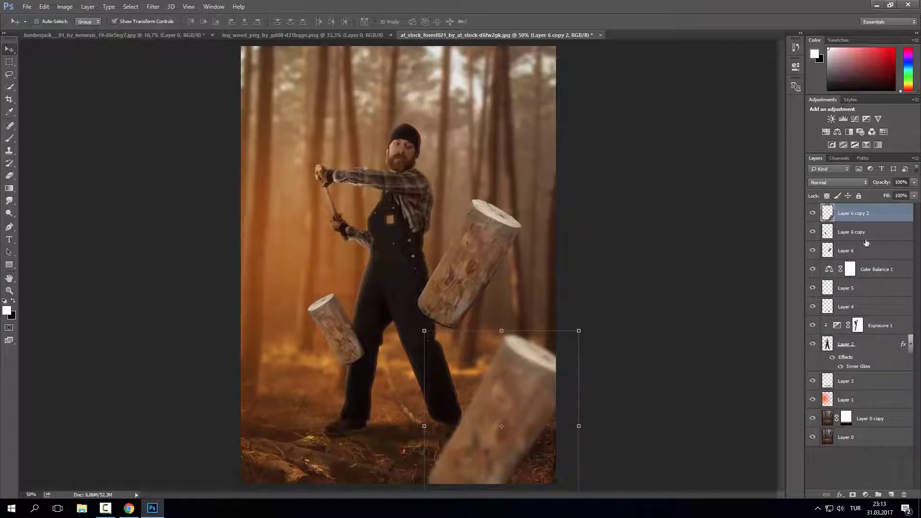
pyautogui.moveTo(866, 243); pyautogui.dragTo(856, 261)
# - Apply Motion Blur to the Layer 6 copy log and the Layer 6 log
pyautogui.click(851, 213)
pyautogui.click(153, 7)
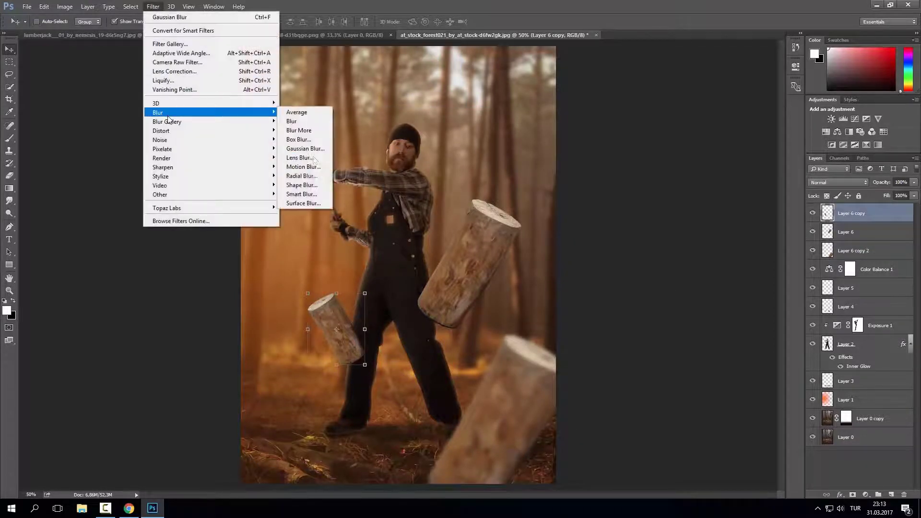
pyautogui.click(304, 166)
pyautogui.click(511, 124)
pyautogui.click(846, 231)
pyautogui.click(170, 6)
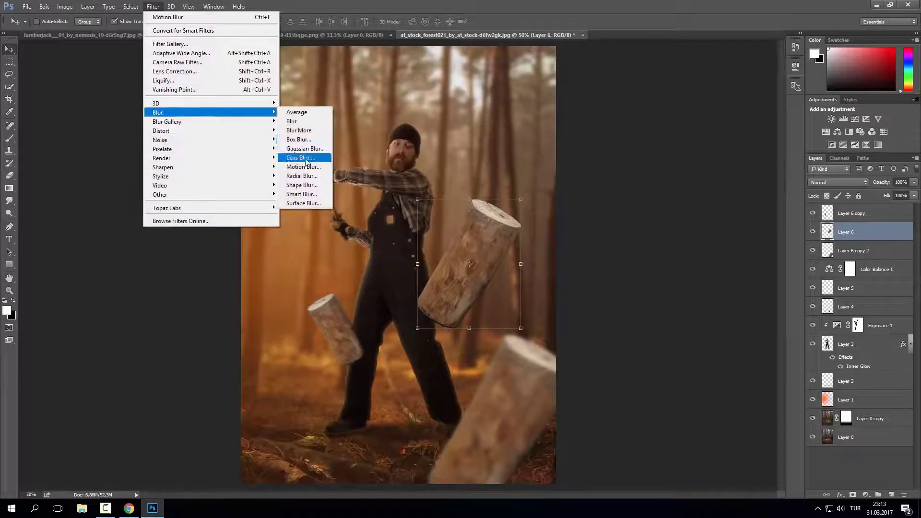
pyautogui.click(304, 166)
pyautogui.click(511, 125)
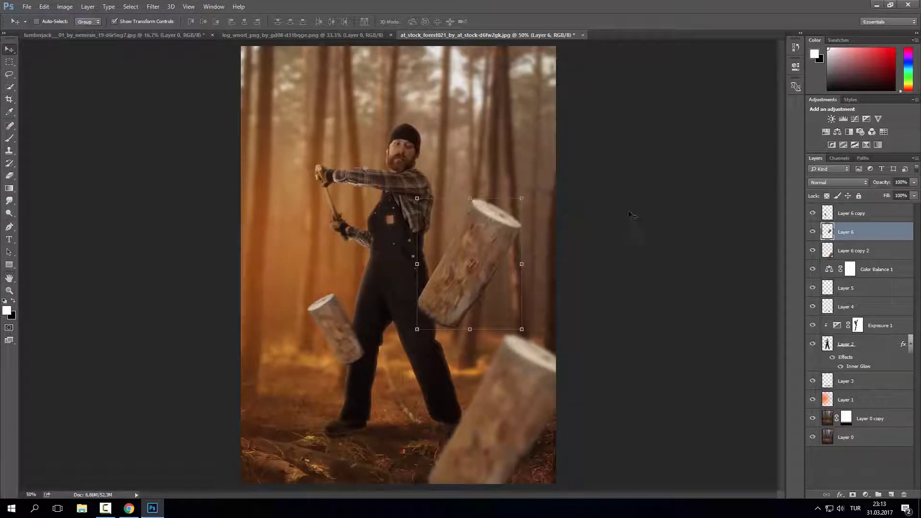
# - Hide the three log layers plus the exposure, light and colour balance layers
pyautogui.click(405, 200)
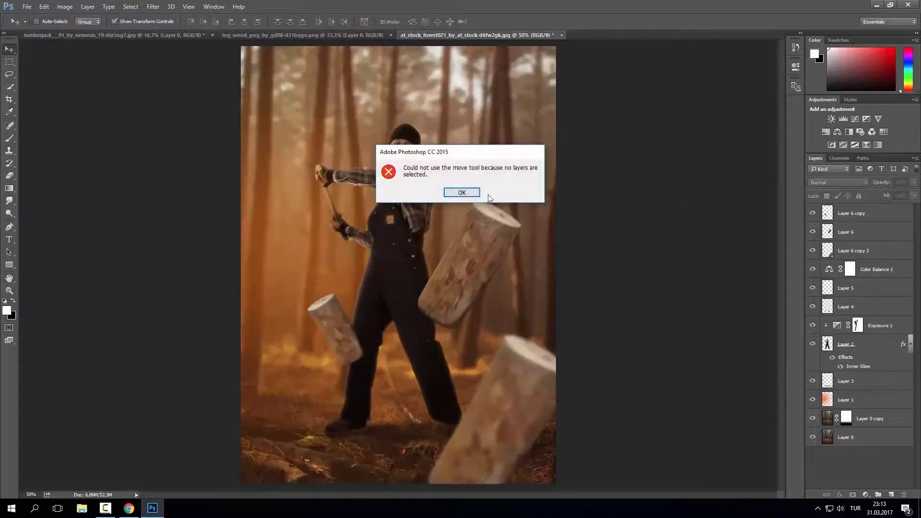
pyautogui.click(461, 193)
pyautogui.moveTo(813, 213); pyautogui.dragTo(812, 250)
pyautogui.click(481, 214)
pyautogui.click(461, 192)
pyautogui.moveTo(813, 325); pyautogui.dragTo(812, 269)
# - Select Layer 2, compare it with Exposure 1 toggled, and reopen Exposure 1's properties at about -1.71
pyautogui.click(540, 217)
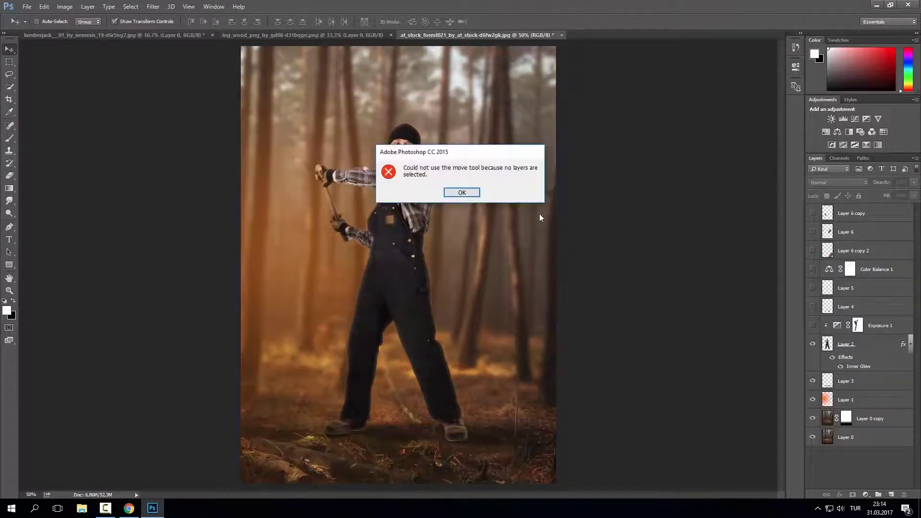
pyautogui.click(462, 193)
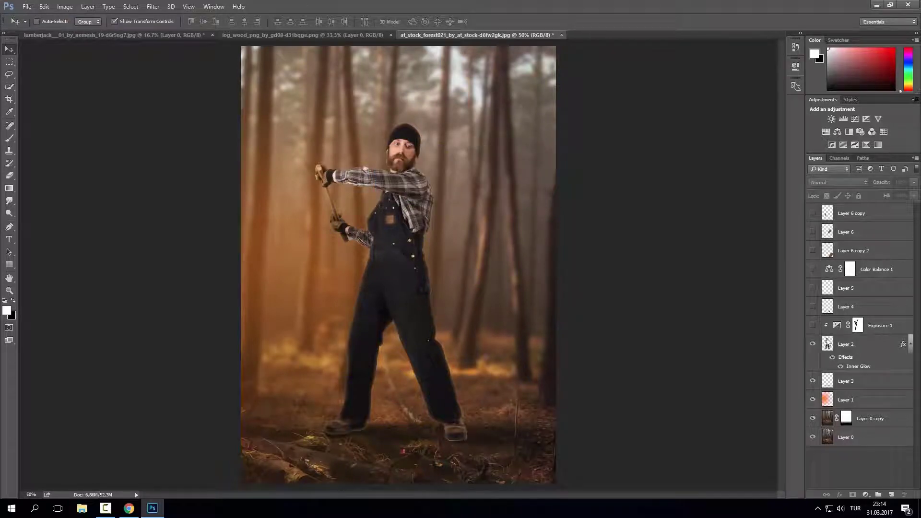
pyautogui.click(867, 344)
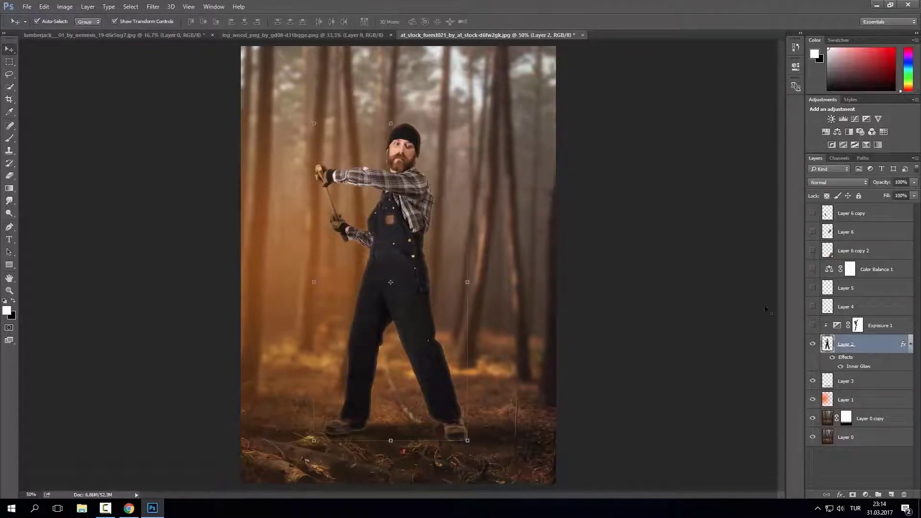
pyautogui.click(812, 325)
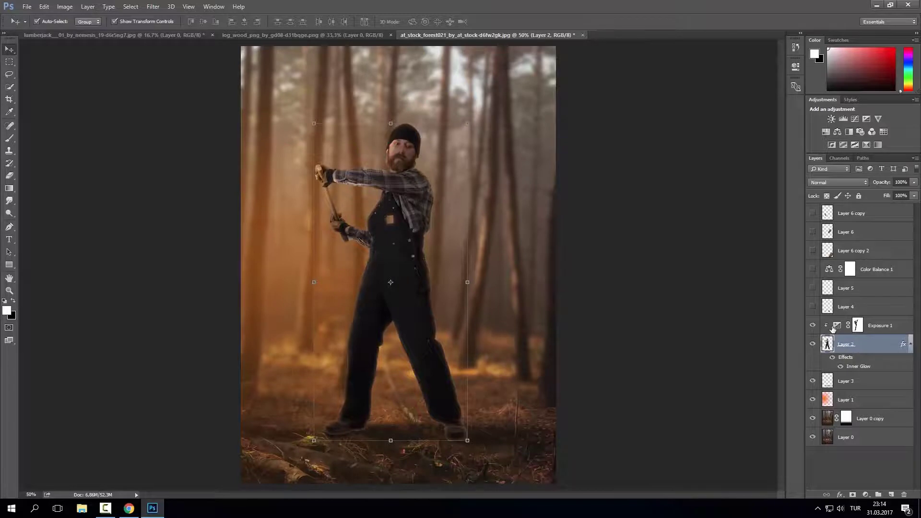
pyautogui.doubleClick(833, 328)
pyautogui.click(612, 123)
pyautogui.doubleClick(837, 325)
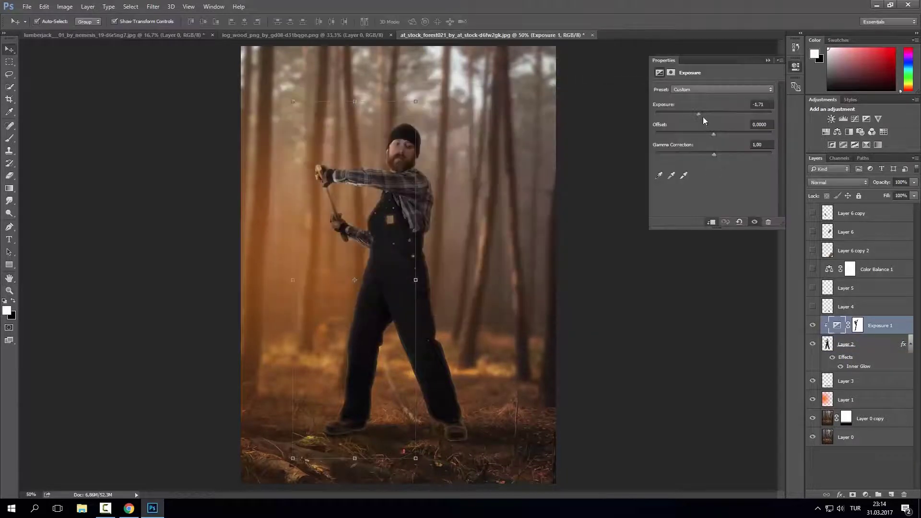
# - Delete Exposure 1 and Color Balance 1, and show Layer 5 and all three log layers
pyautogui.press('Delete')
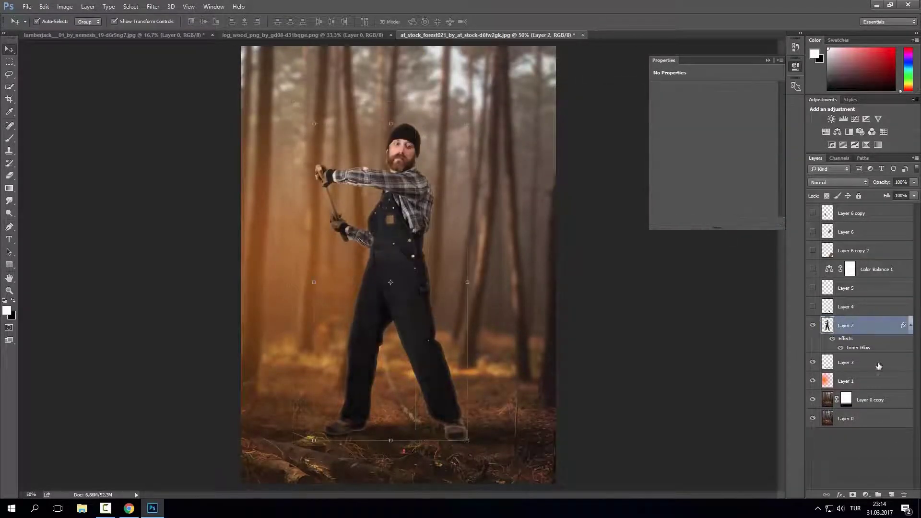
pyautogui.click(813, 289)
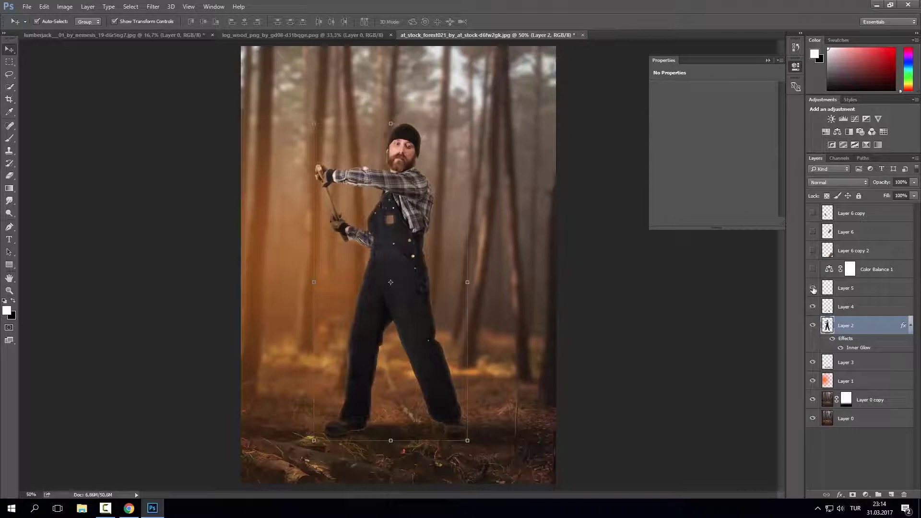
pyautogui.click(863, 269)
pyautogui.press('Delete')
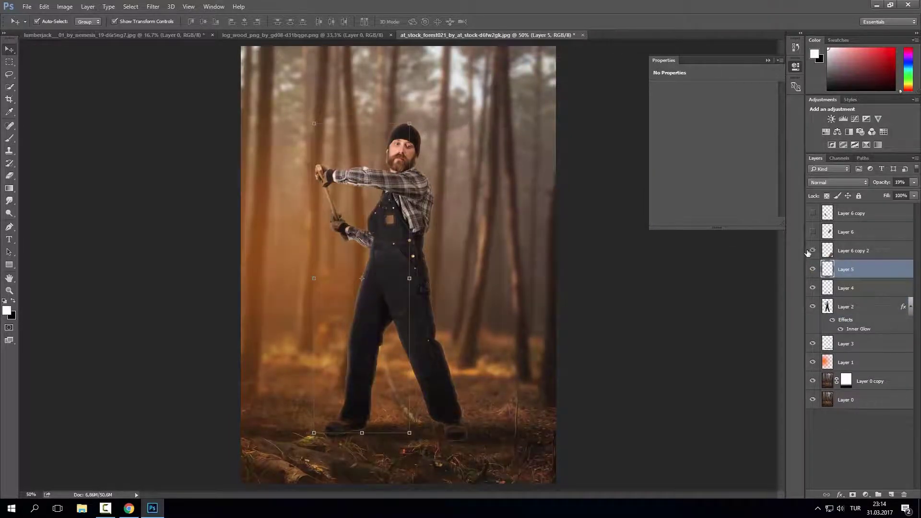
pyautogui.click(813, 251)
pyautogui.click(812, 232)
pyautogui.moveTo(812, 232); pyautogui.dragTo(812, 213)
# - Merge Layer 6 and its two copies into a single log layer
pyautogui.click(849, 232)
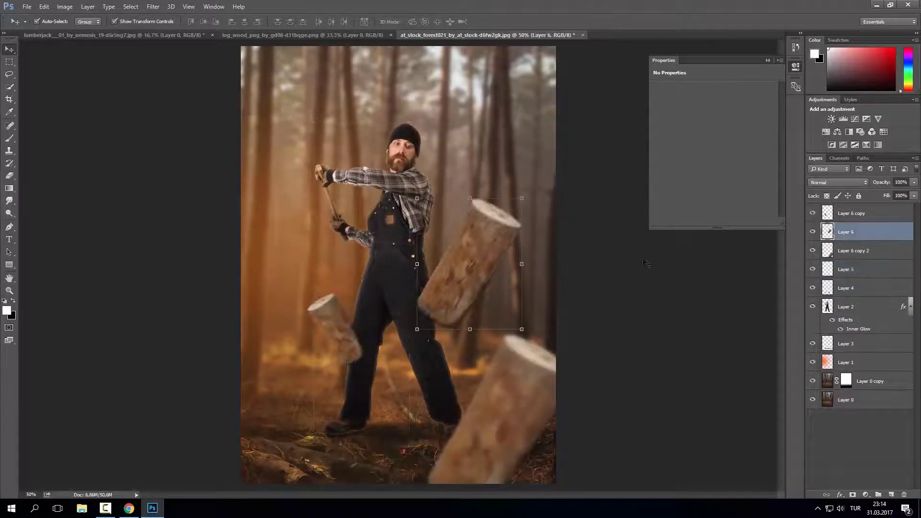
pyautogui.keyDown('shift'); pyautogui.click(880, 253); pyautogui.keyUp('shift')
pyautogui.hotkey('ctrl', 'e')
pyautogui.doubleClick(898, 217)
# - Try a white Inner Glow on the logs at 18 px size and about 30% opacity
pyautogui.moveTo(468, 94); pyautogui.dragTo(721, 92)
pyautogui.click(534, 198)
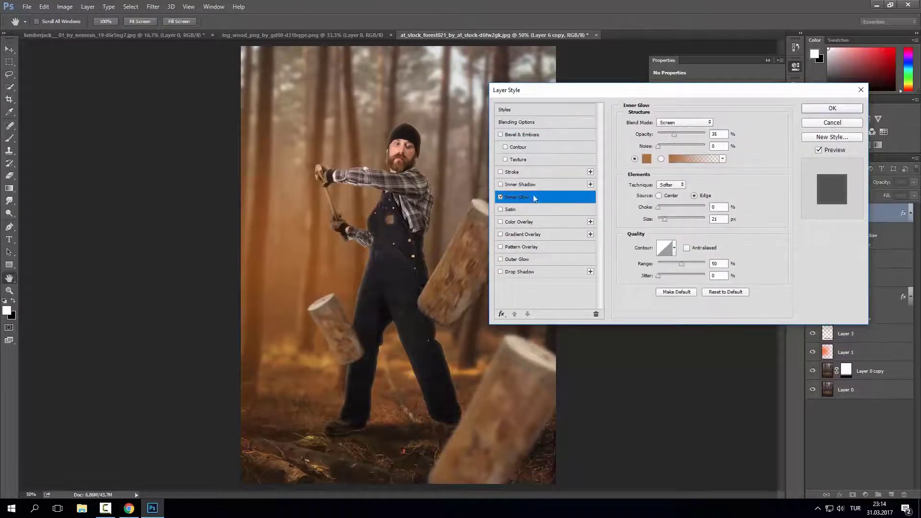
pyautogui.moveTo(669, 220); pyautogui.dragTo(674, 218)
pyautogui.moveTo(674, 134); pyautogui.dragTo(719, 136)
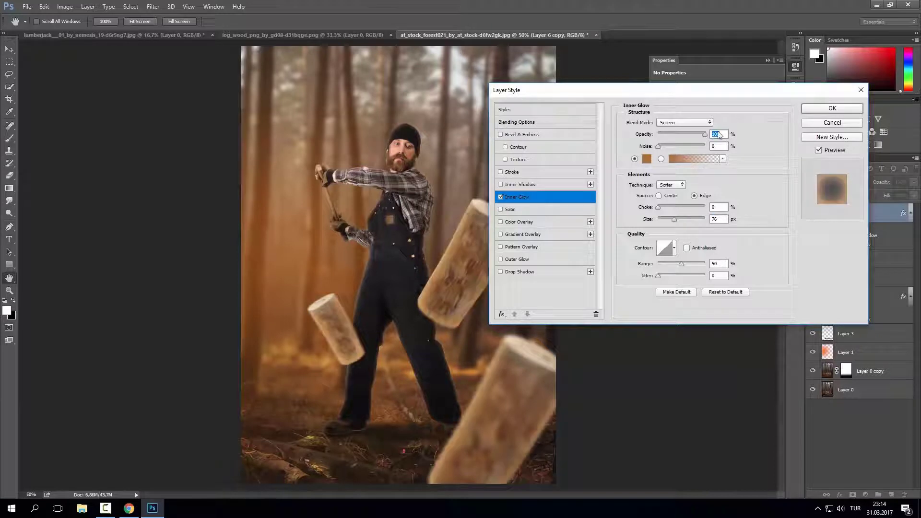
pyautogui.click(646, 159)
pyautogui.click(331, 117)
pyautogui.click(573, 122)
pyautogui.moveTo(674, 220); pyautogui.dragTo(668, 220)
pyautogui.click(675, 136)
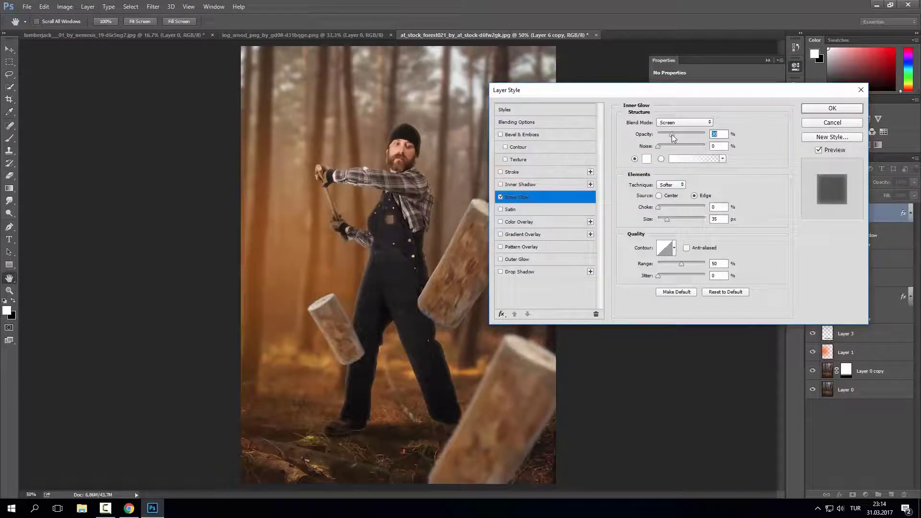
# - Switch the logs' inner glow to orange with a larger size and apply it
pyautogui.click(646, 159)
pyautogui.click(269, 243)
pyautogui.click(573, 123)
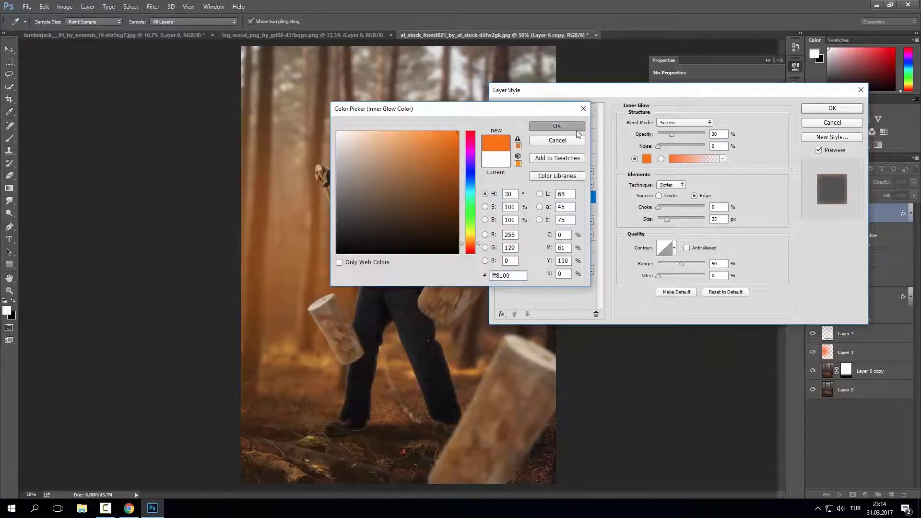
pyautogui.click(674, 220)
pyautogui.moveTo(674, 219); pyautogui.dragTo(675, 218)
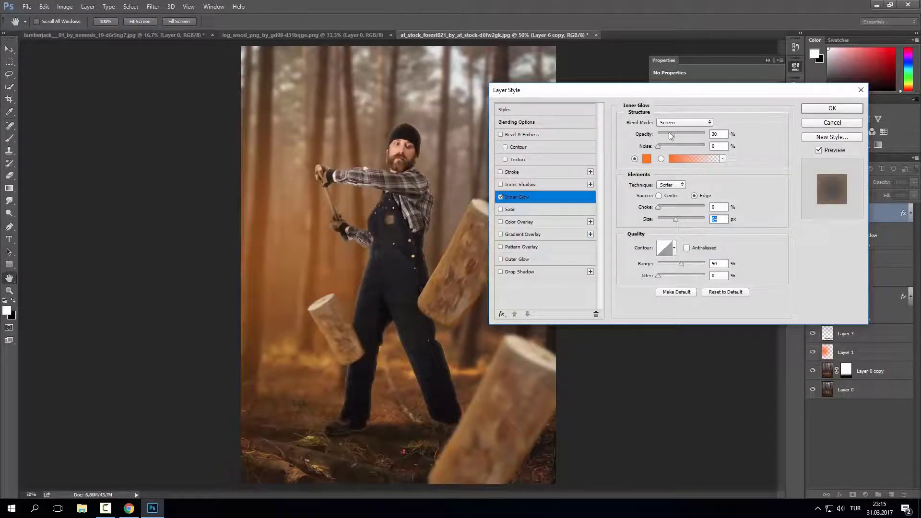
pyautogui.press('Return')
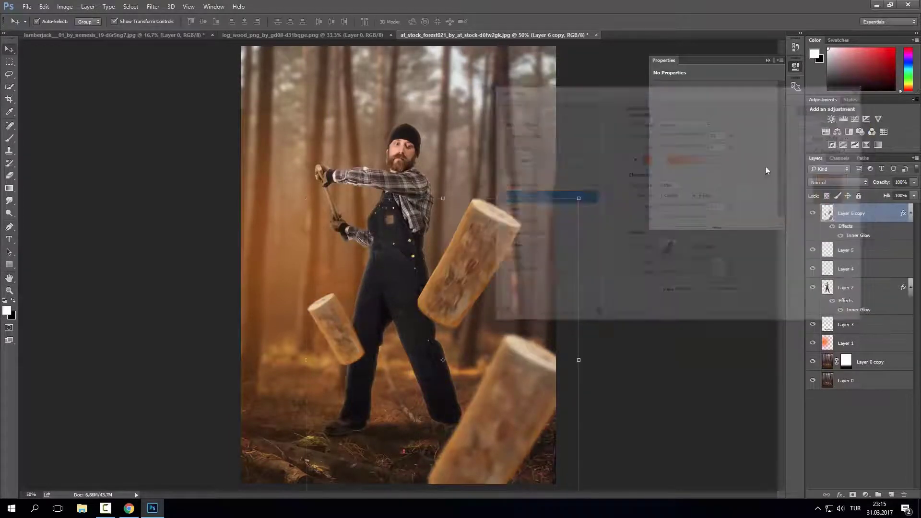
# - Split the inner glow onto its own layer and set a 219 px eraser
pyautogui.rightClick(882, 236)
pyautogui.click(852, 422)
pyautogui.hotkey('alt', ']')
pyautogui.press('e')
pyautogui.rightClick(457, 355)
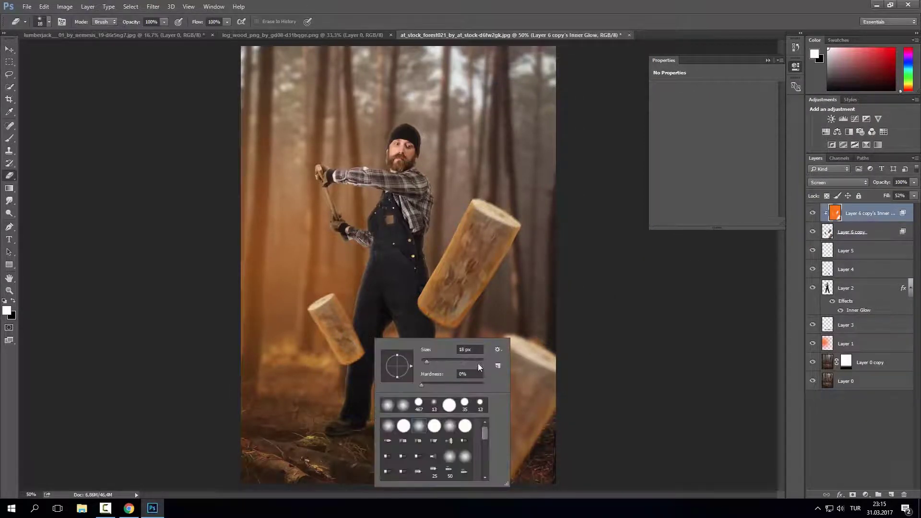
pyautogui.write('219')
pyautogui.press('Return')
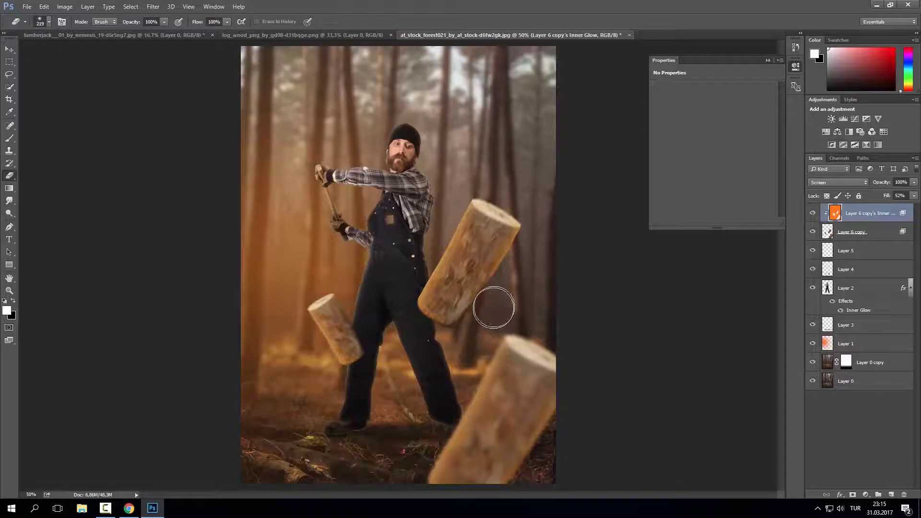
# - Select the lumberjack layer and bring up its Layer Style settings
pyautogui.press('v')
pyautogui.hotkey('alt', '[')
pyautogui.hotkey('alt', '[')
pyautogui.hotkey('alt', '[')
pyautogui.doubleClick(889, 290)
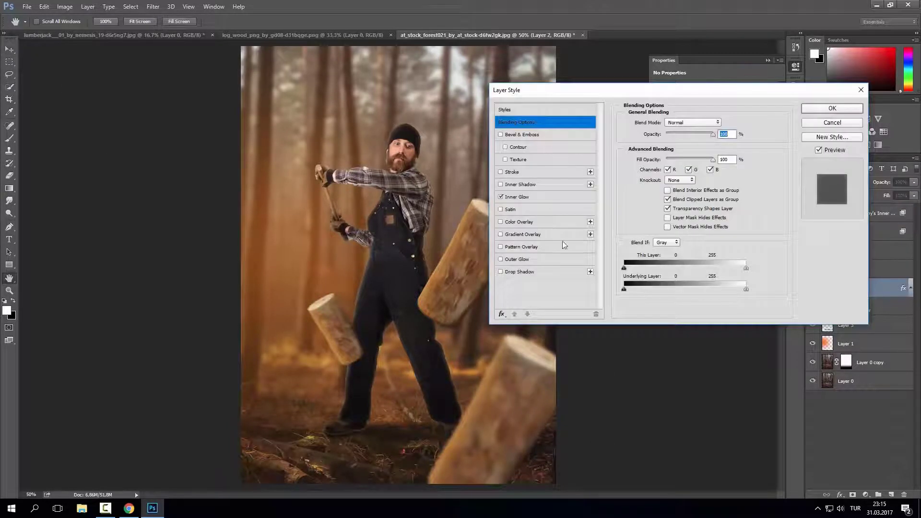
# - Set Layer 2's Inner Glow to 27% opacity and 40 px size
pyautogui.moveTo(689, 134); pyautogui.dragTo(684, 135)
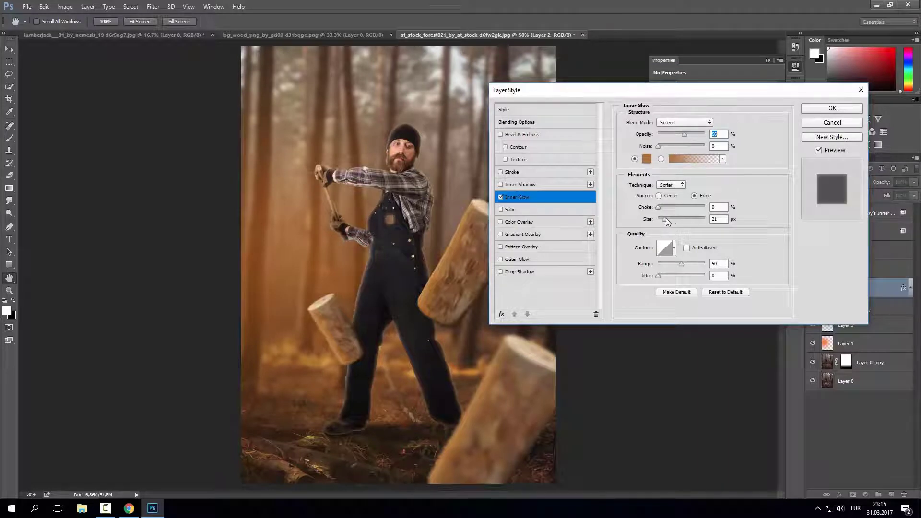
pyautogui.moveTo(667, 218); pyautogui.dragTo(669, 218)
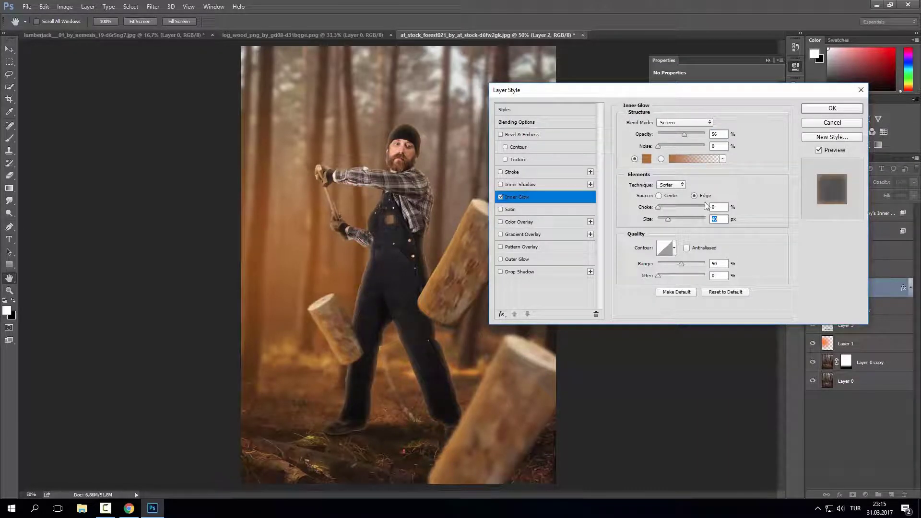
pyautogui.moveTo(684, 135); pyautogui.dragTo(665, 134)
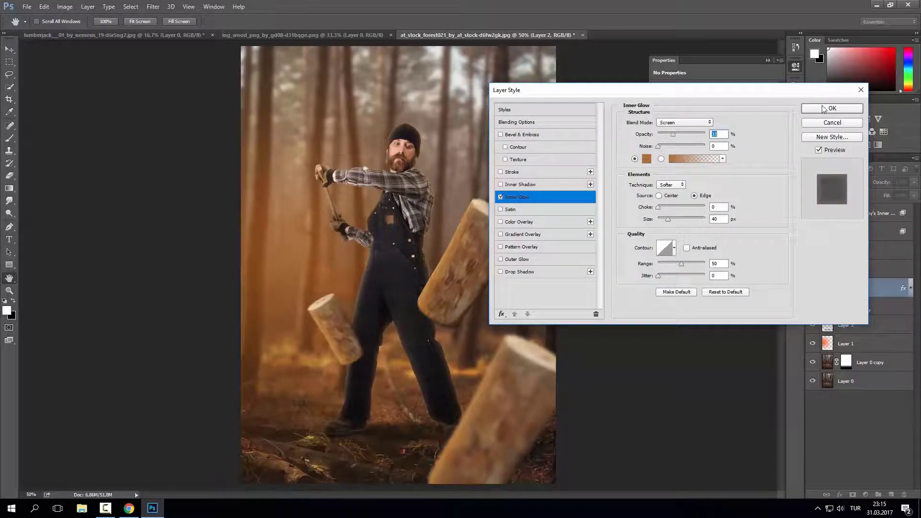
pyautogui.click(823, 108)
# - Split the lumberjack's inner glow onto its own layer with Create Layer, then erase
pyautogui.rightClick(903, 309)
pyautogui.click(835, 288)
pyautogui.press('e')
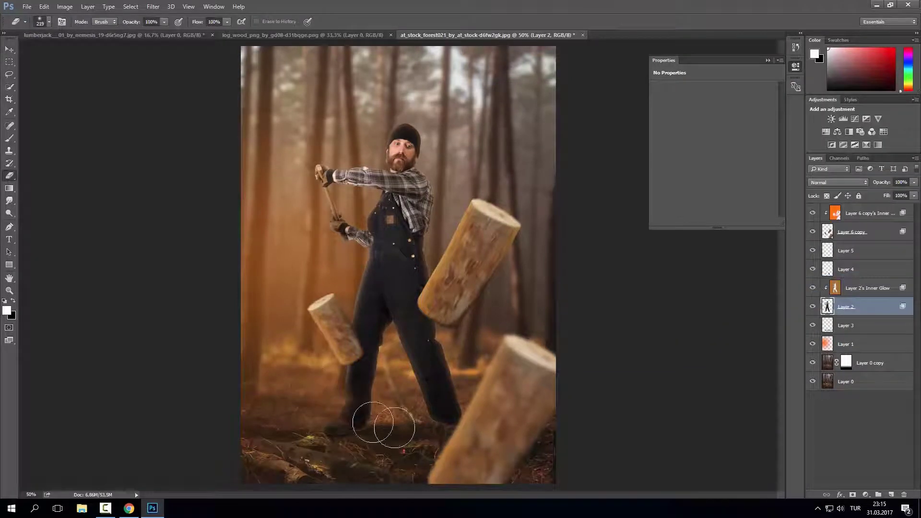
pyautogui.hotkey('alt', ']')
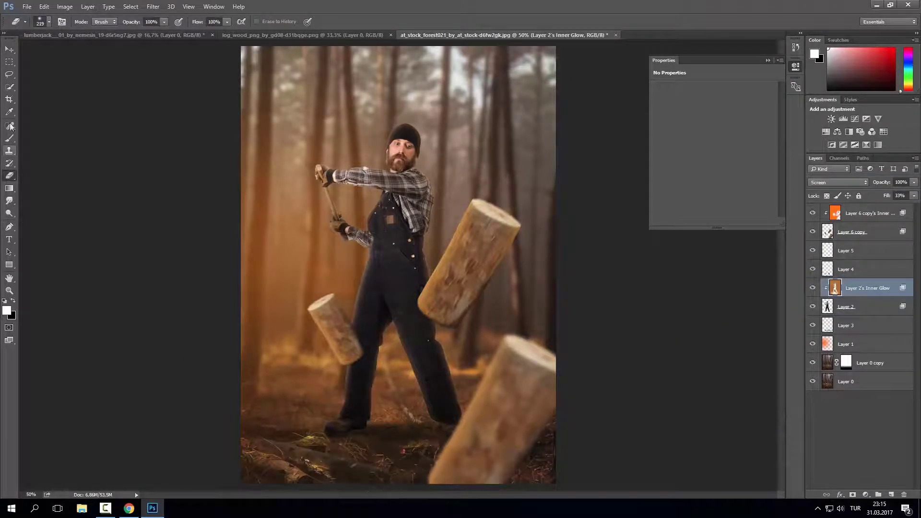
pyautogui.press('v')
pyautogui.click(620, 348)
# - Add an Exposure adjustment layer on top set to +0.61
pyautogui.hotkey('ctrl', '-')
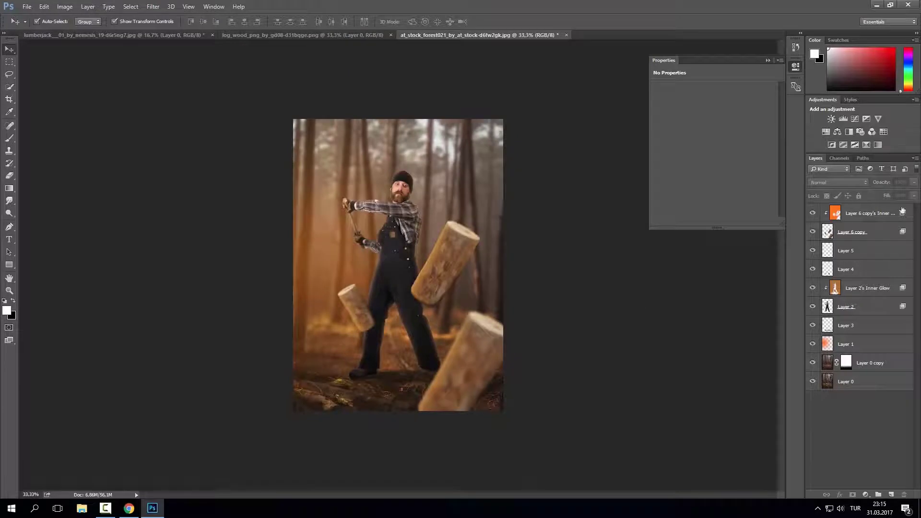
pyautogui.click(885, 217)
pyautogui.click(865, 495)
pyautogui.click(886, 381)
pyautogui.moveTo(713, 113); pyautogui.dragTo(685, 116)
pyautogui.hotkey('ctrl', '+')
# - Paint the Exposure mask with a 1500 px brush to brighten the centre around the lumberjack
pyautogui.click(9, 139)
pyautogui.rightClick(440, 204)
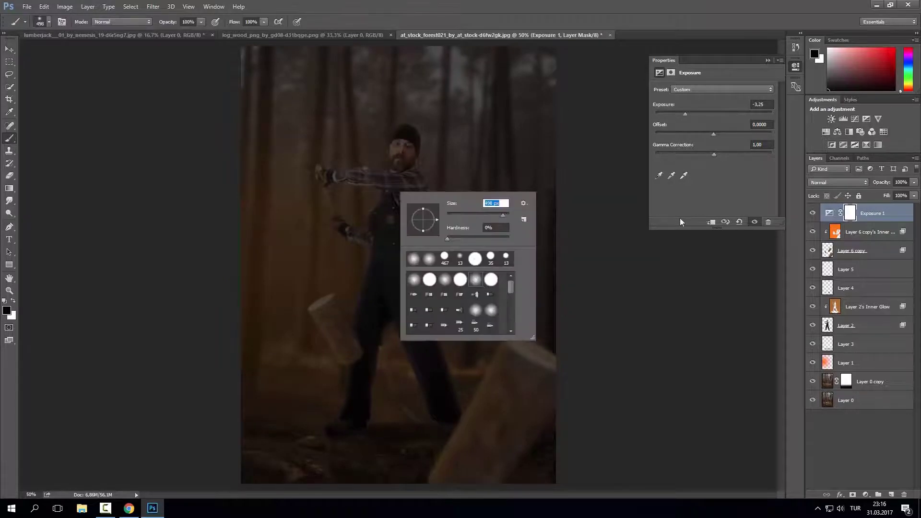
pyautogui.write('1500')
pyautogui.press('Return')
pyautogui.moveTo(399, 195); pyautogui.dragTo(393, 266)
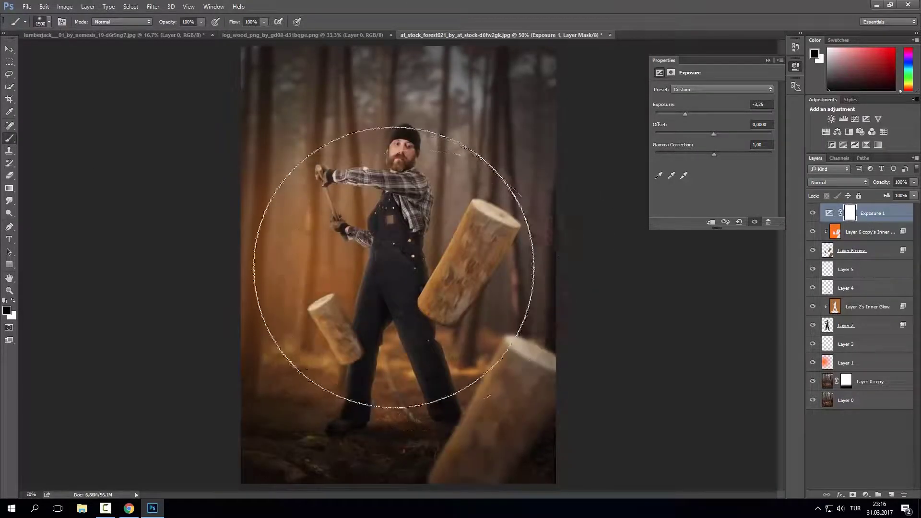
pyautogui.press('x')
# - Set the orange glow Layer 1 to 53% opacity
pyautogui.click(859, 361)
pyautogui.click(901, 182)
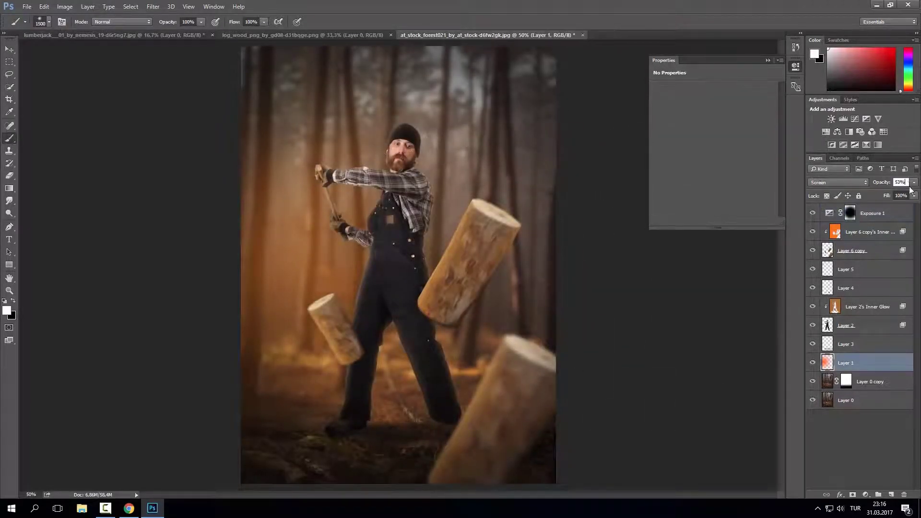
pyautogui.press('Return')
pyautogui.click(850, 420)
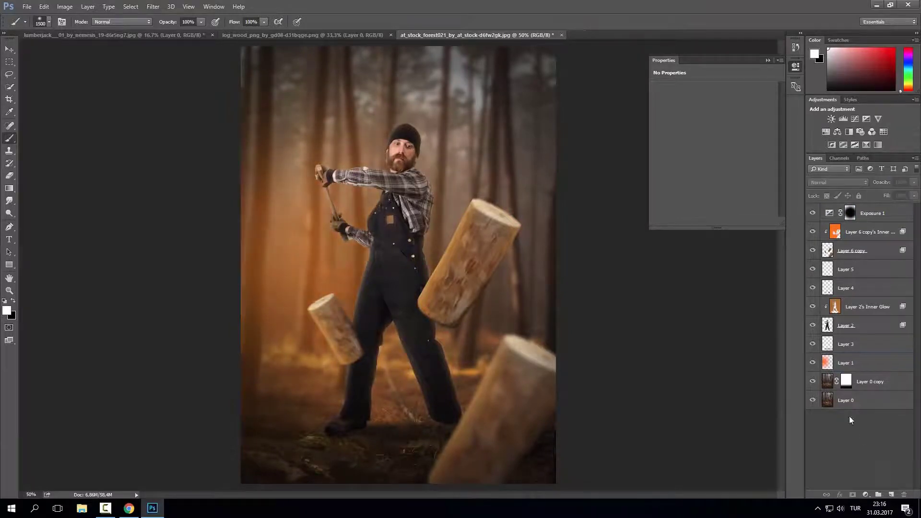
# - Hide the Exposure darkening to compare, then reselect its mask
pyautogui.click(812, 213)
pyautogui.click(850, 213)
pyautogui.press('x')
pyautogui.hotkey('ctrl', '-')
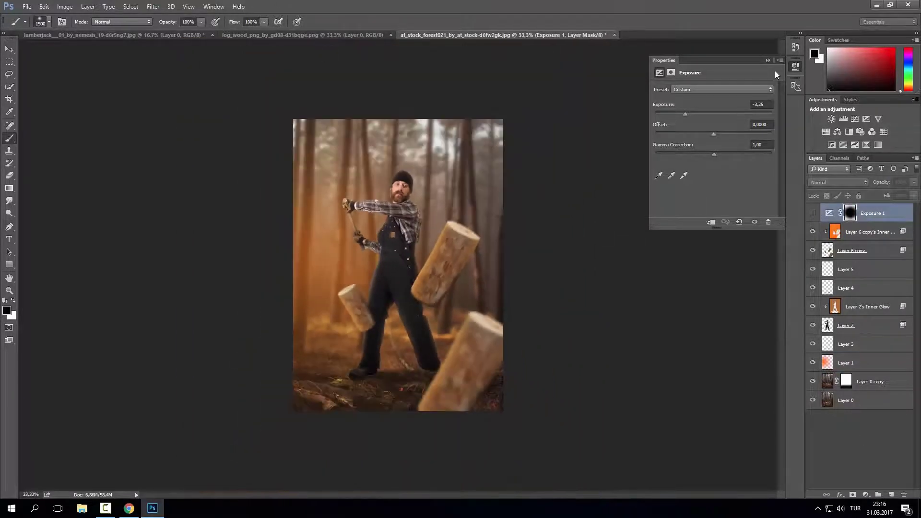
pyautogui.click(768, 60)
# - Try shifting the front flying log layer, then undo the move
pyautogui.click(839, 438)
pyautogui.hotkey('ctrl', '+')
pyautogui.press('v')
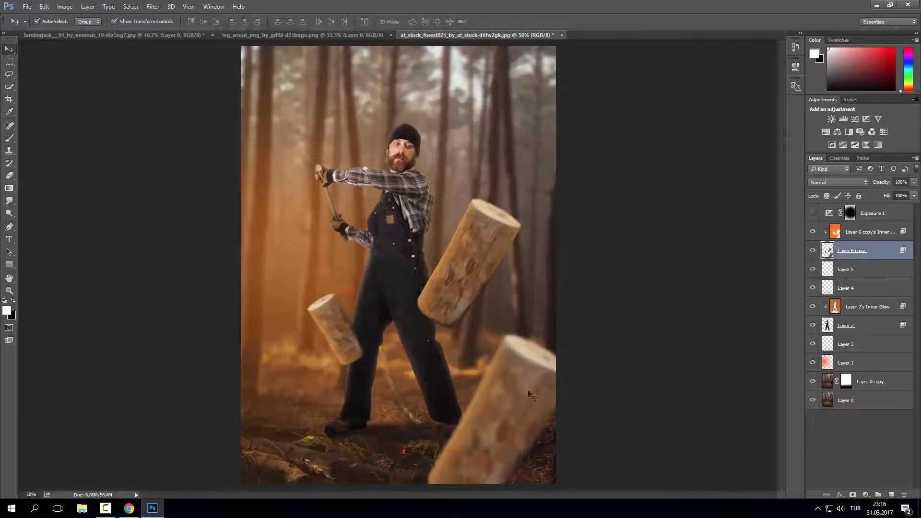
pyautogui.moveTo(531, 394); pyautogui.dragTo(518, 379)
pyautogui.hotkey('ctrl', 'z')
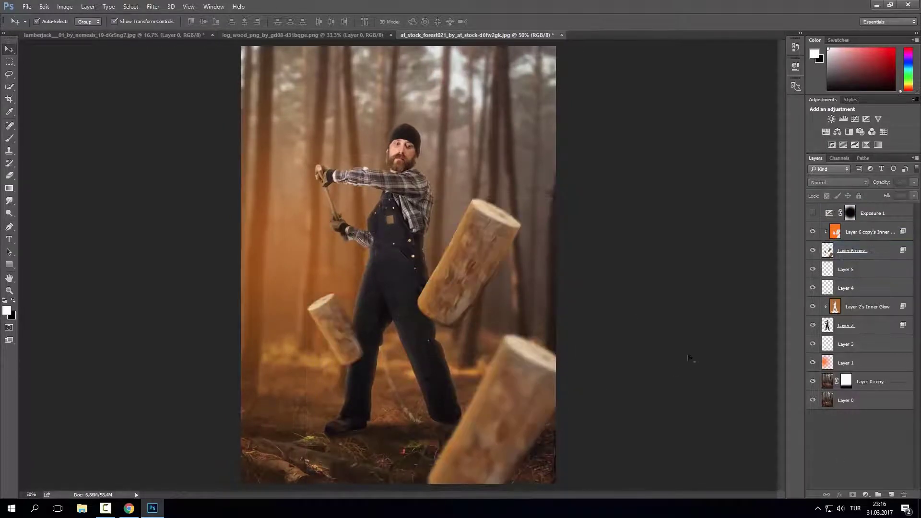
# - Test a Vibrance adjustment, delete it, and turn the Exposure vignette back on
pyautogui.click(850, 213)
pyautogui.press('x')
pyautogui.click(865, 495)
pyautogui.click(887, 367)
pyautogui.moveTo(696, 102); pyautogui.dragTo(780, 90)
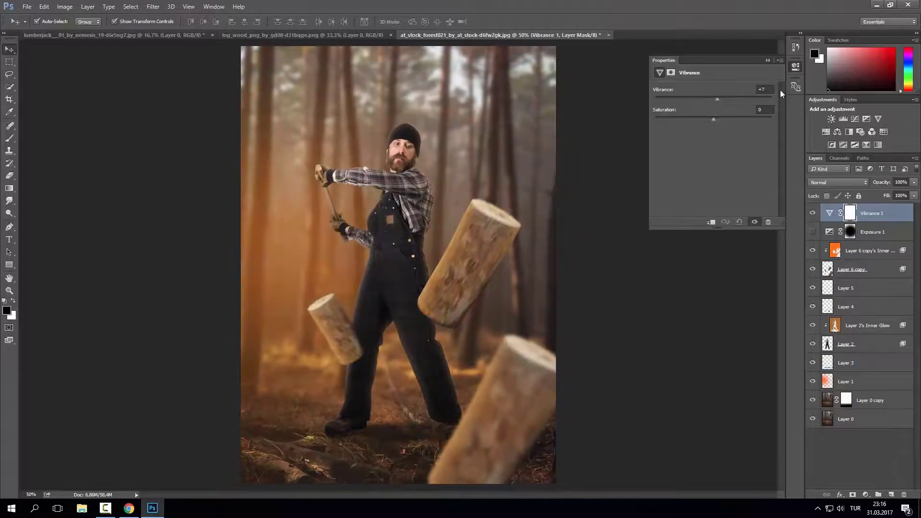
pyautogui.click(777, 58)
pyautogui.press('Delete')
pyautogui.click(812, 213)
# - Stamp all visible layers into a merged layer on top with Ctrl+Alt+Shift+E
pyautogui.click(153, 6)
pyautogui.click(842, 434)
pyautogui.hotkey('ctrl', 'shift', 'alt', 'e')
pyautogui.press('x')
pyautogui.click(153, 6)
# - In Camera Raw, warm Temperature to +13, raise Clarity to +52, and lower Exposure slightly
pyautogui.click(183, 62)
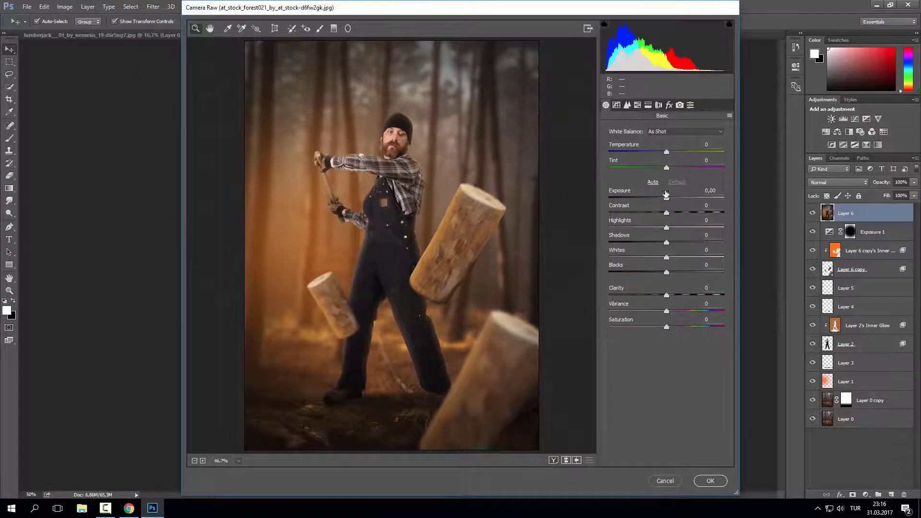
pyautogui.moveTo(666, 151)
pyautogui.mouseDown()
pyautogui.moveTo(674, 151)
pyautogui.moveTo(626, 168)
pyautogui.moveTo(662, 168)
pyautogui.moveTo(664, 200)
pyautogui.mouseUp()
pyautogui.moveTo(666, 295); pyautogui.dragTo(696, 295)
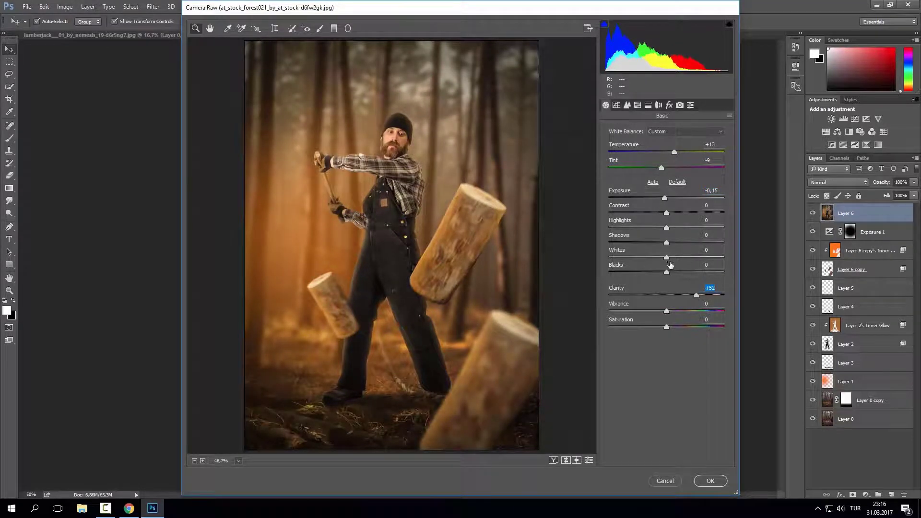
pyautogui.moveTo(661, 198); pyautogui.dragTo(676, 213)
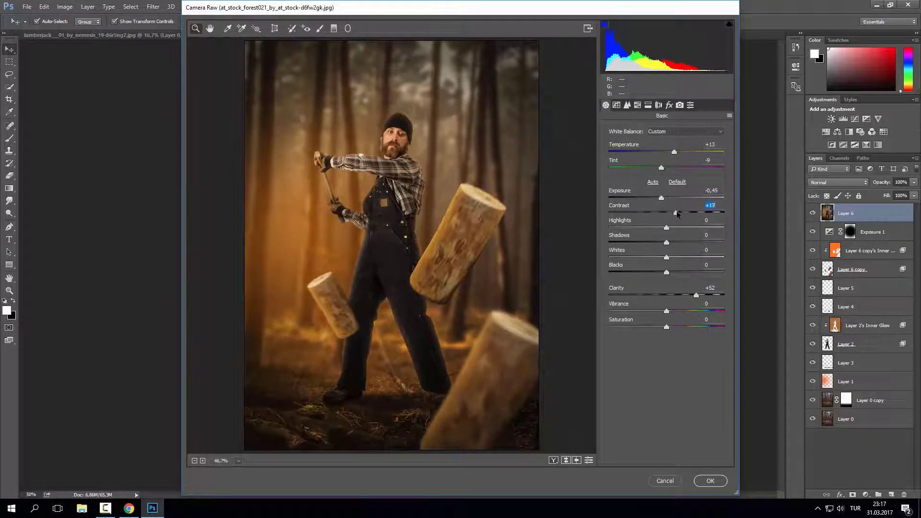
# - Add a -25 post-crop vignette and review the noise reduction settings
pyautogui.hotkey('ctrl', 'alt', '2')
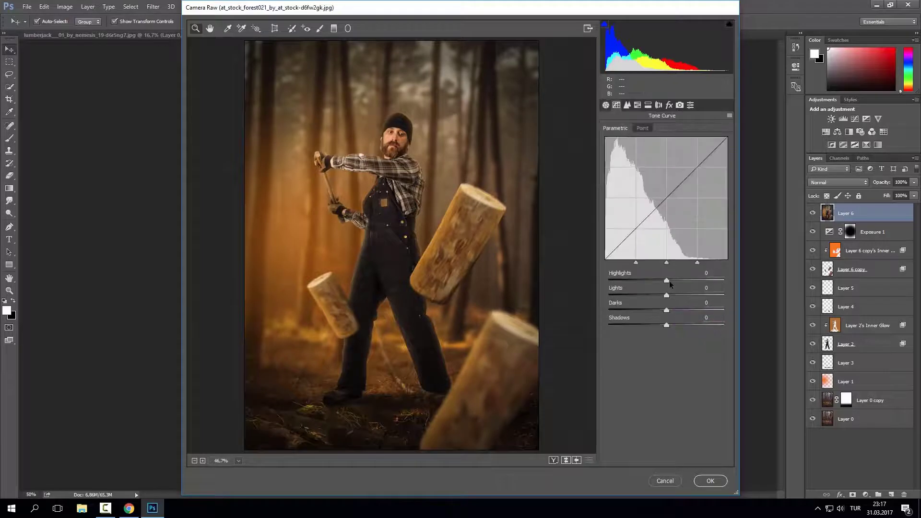
pyautogui.click(680, 105)
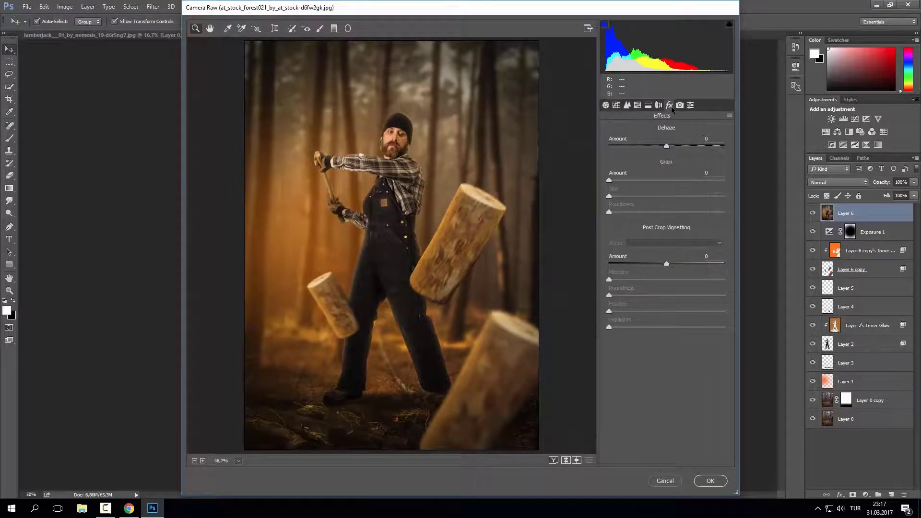
pyautogui.moveTo(666, 263); pyautogui.dragTo(643, 263)
pyautogui.click(627, 105)
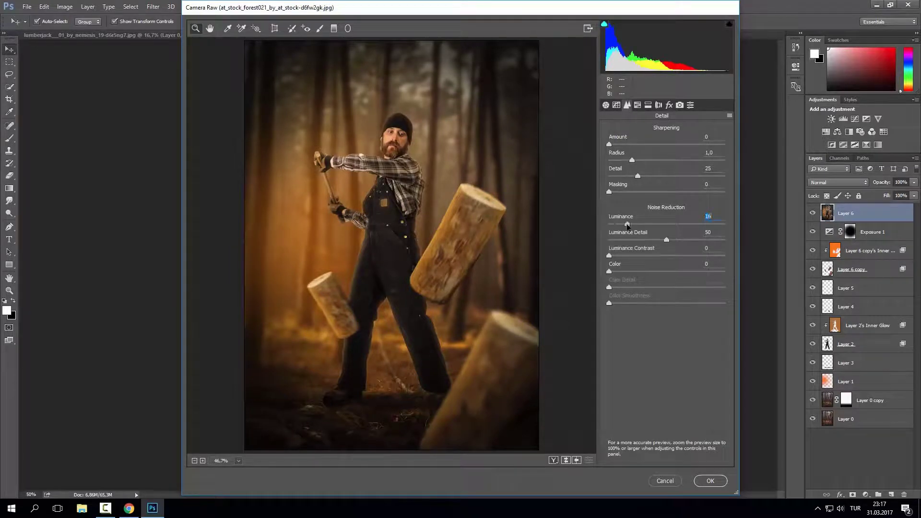
pyautogui.click(607, 106)
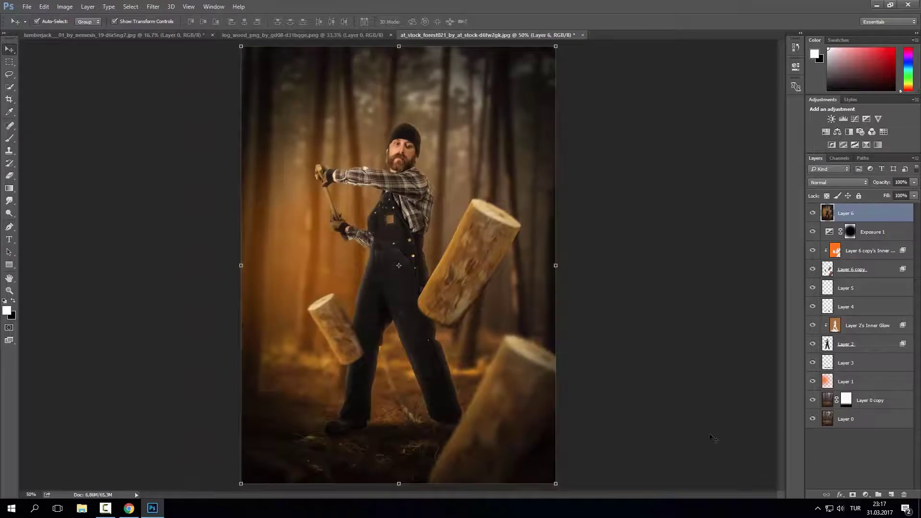
# - Move orange glow Layer 1 to the top at lower opacity and add an Exposure adjustment
pyautogui.moveTo(860, 207); pyautogui.dragTo(868, 211)
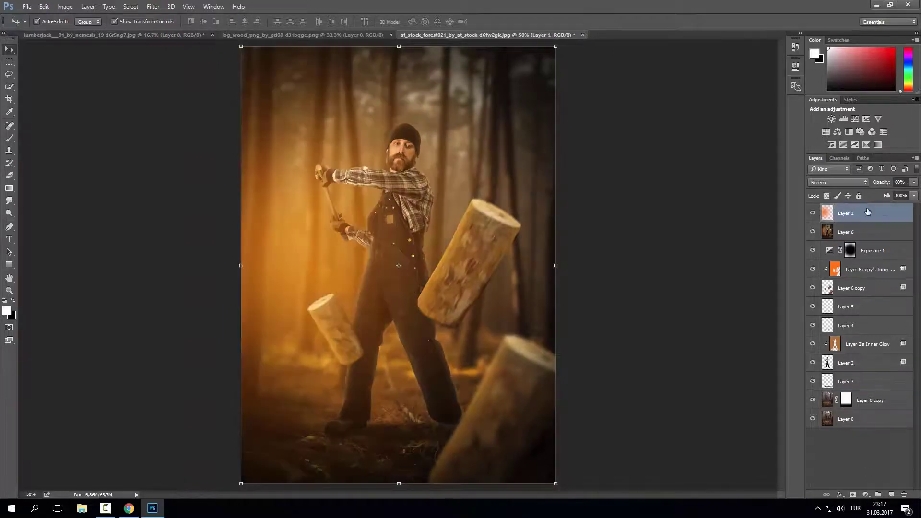
pyautogui.moveTo(914, 186); pyautogui.dragTo(875, 196)
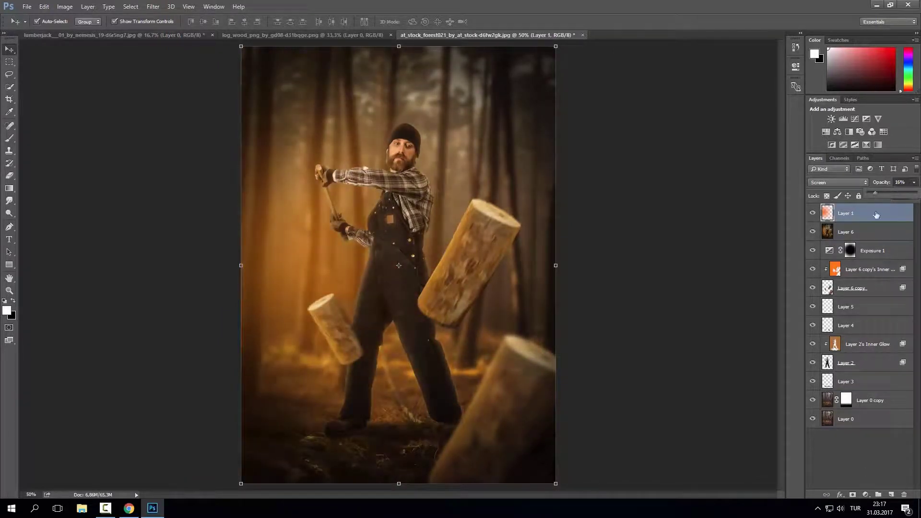
pyautogui.click(866, 494)
pyautogui.click(847, 361)
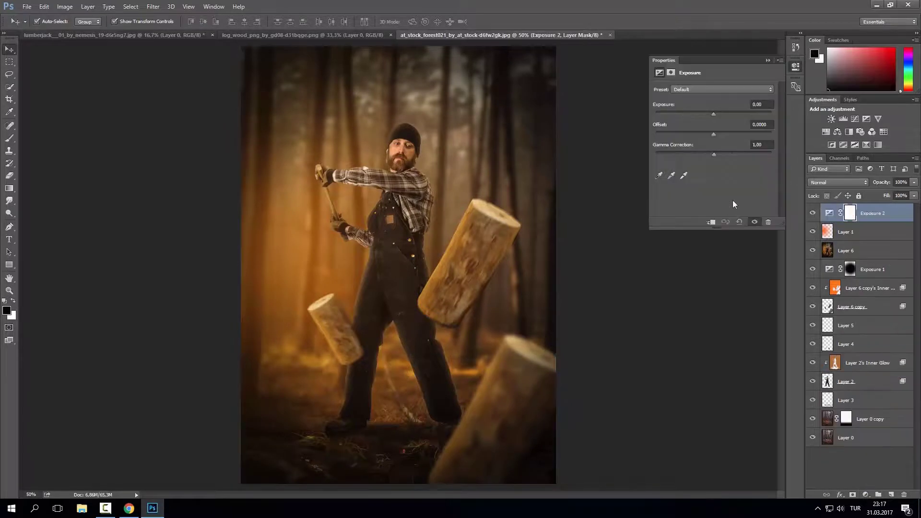
pyautogui.moveTo(716, 137); pyautogui.dragTo(714, 137)
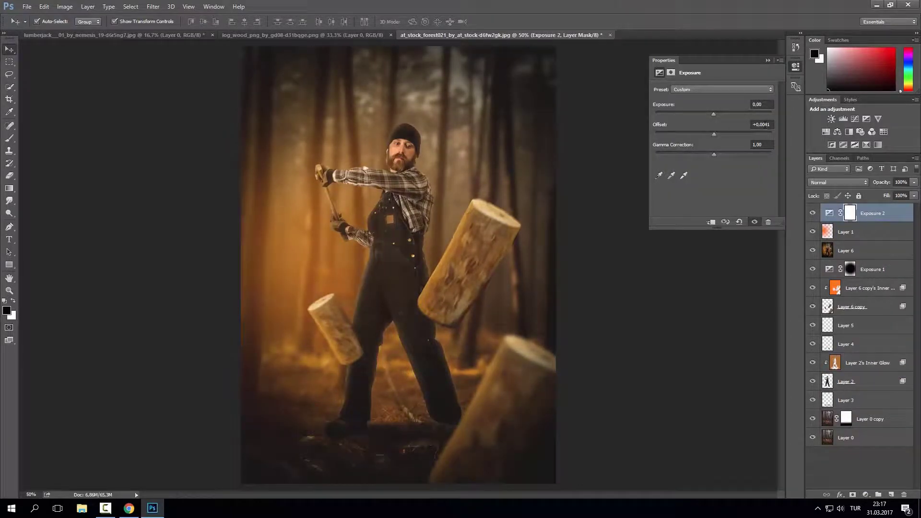
# - Add a Curves adjustment layer and start a Hue/Saturation adjustment
pyautogui.click(866, 495)
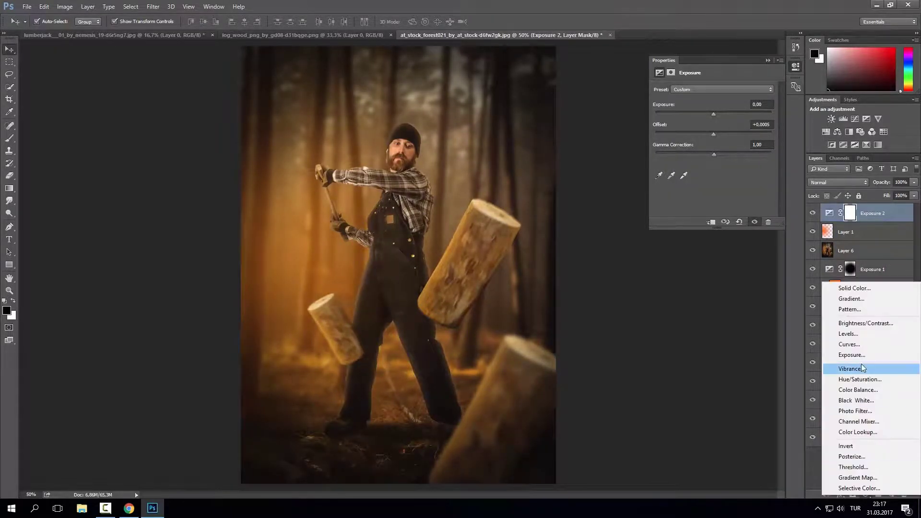
pyautogui.click(846, 350)
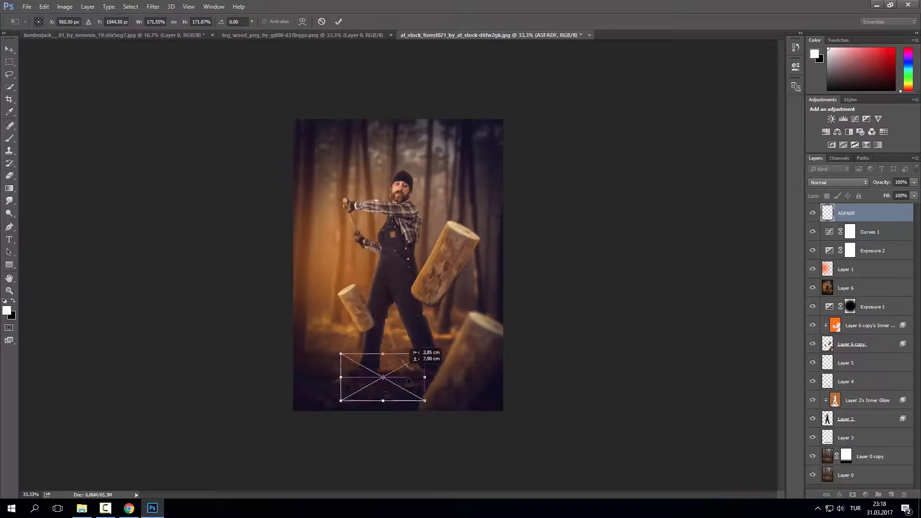
pyautogui.click(64, 6)
pyautogui.moveTo(79, 31)
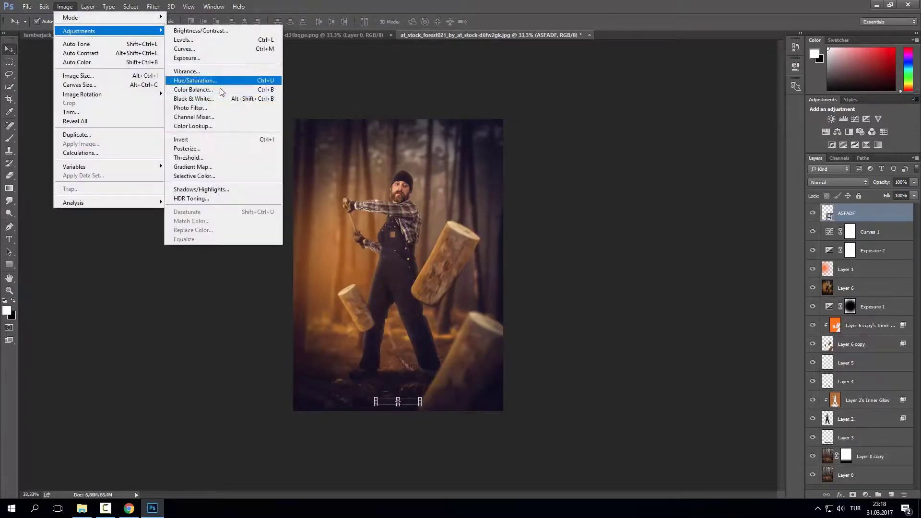
pyautogui.click(201, 82)
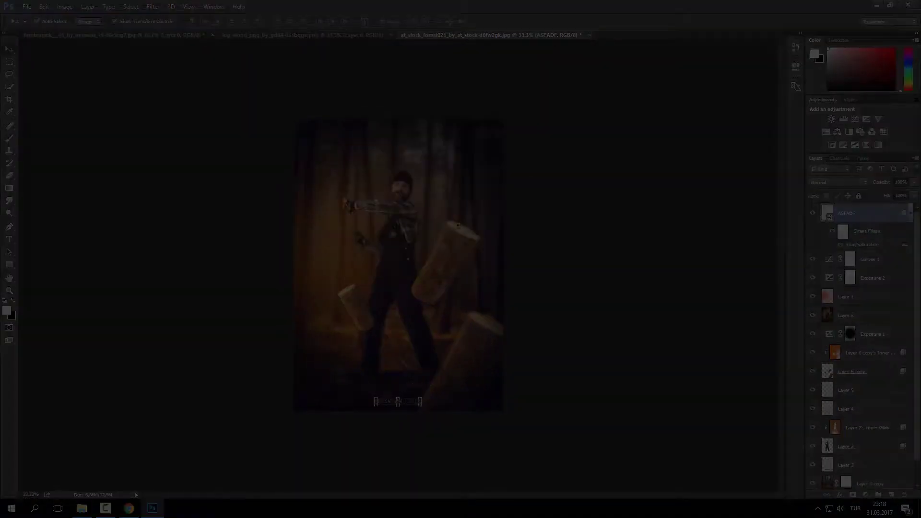